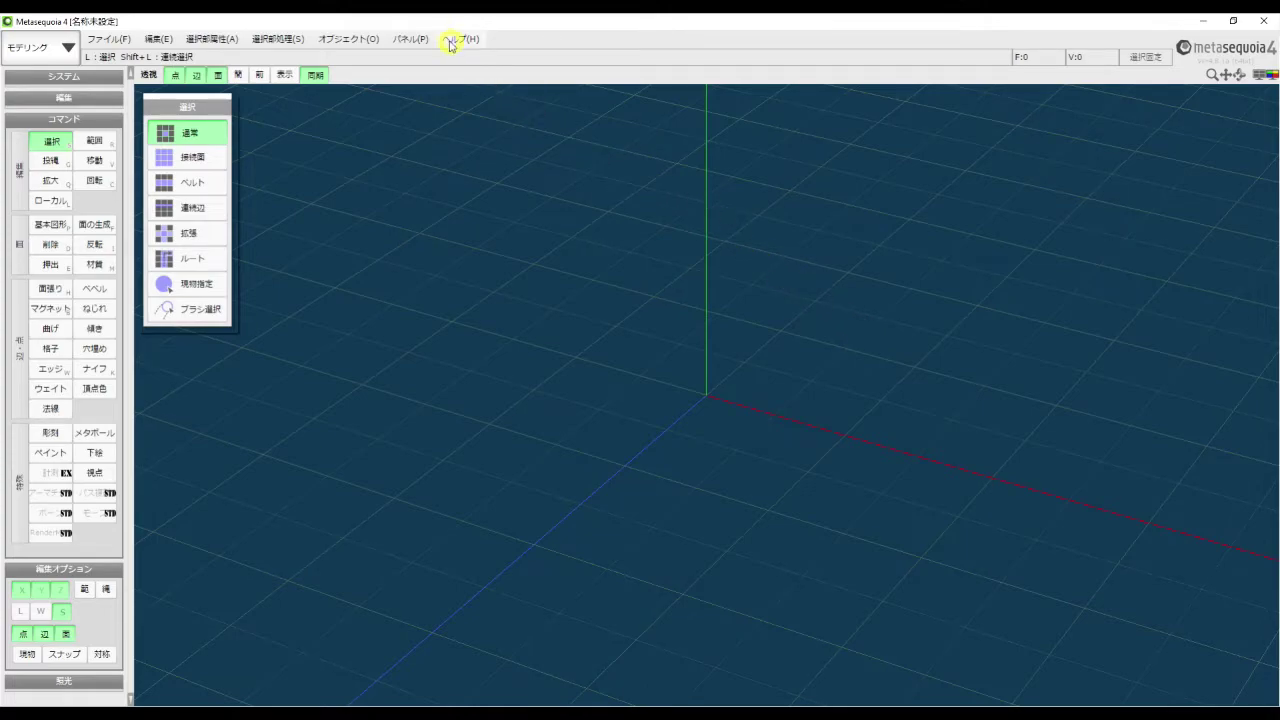
# Rename the object obj1 as しずく and set its curved surface control to Catmull-Clark in the object settings
pyautogui.click(418, 38)
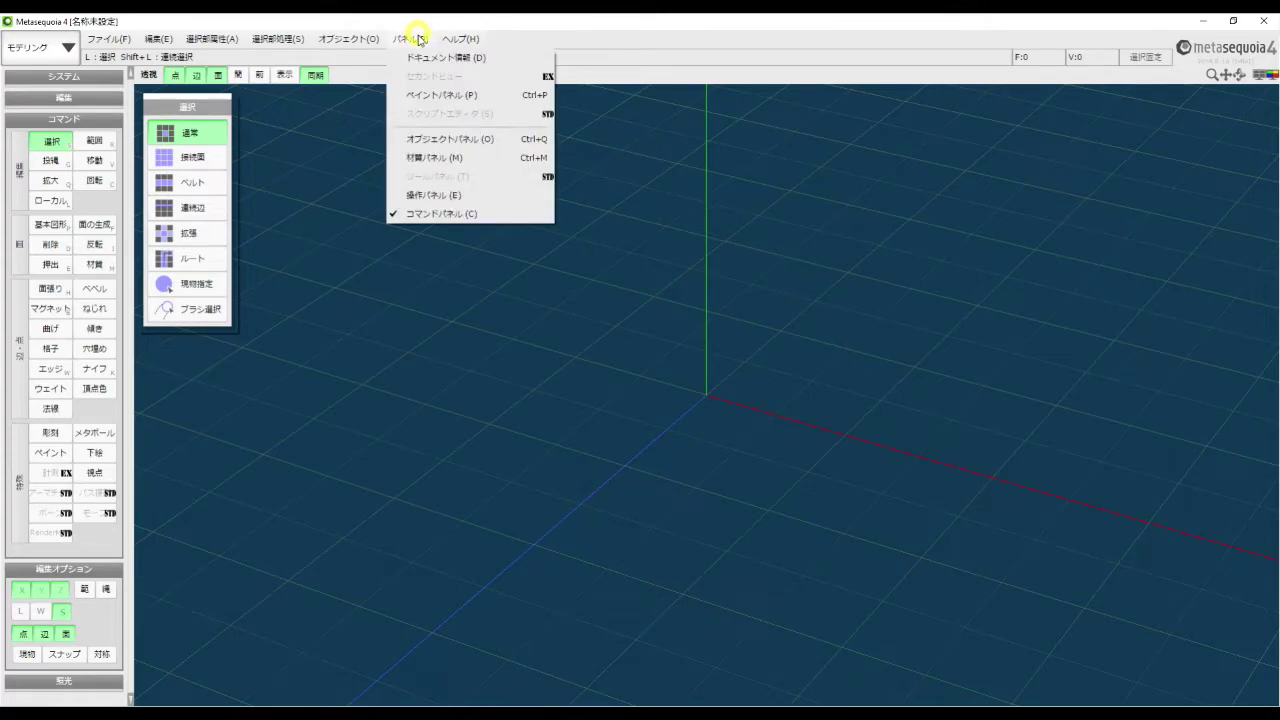
pyautogui.click(443, 140)
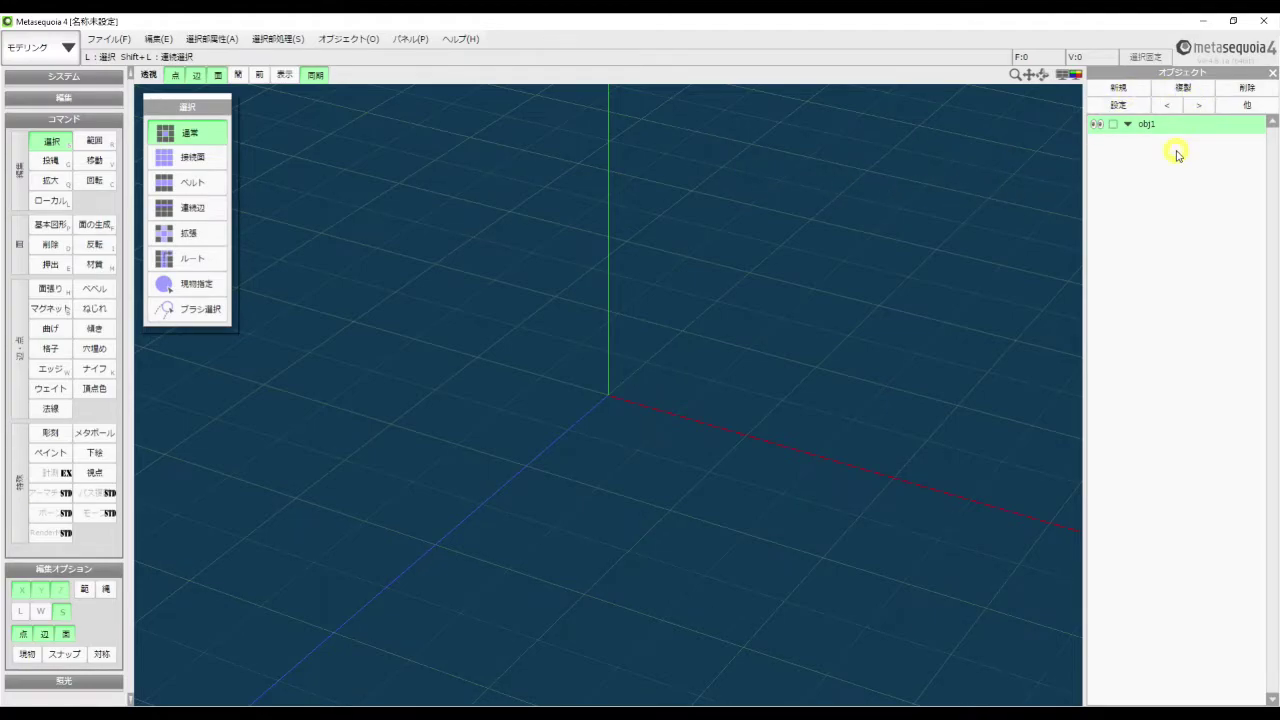
pyautogui.click(1118, 106)
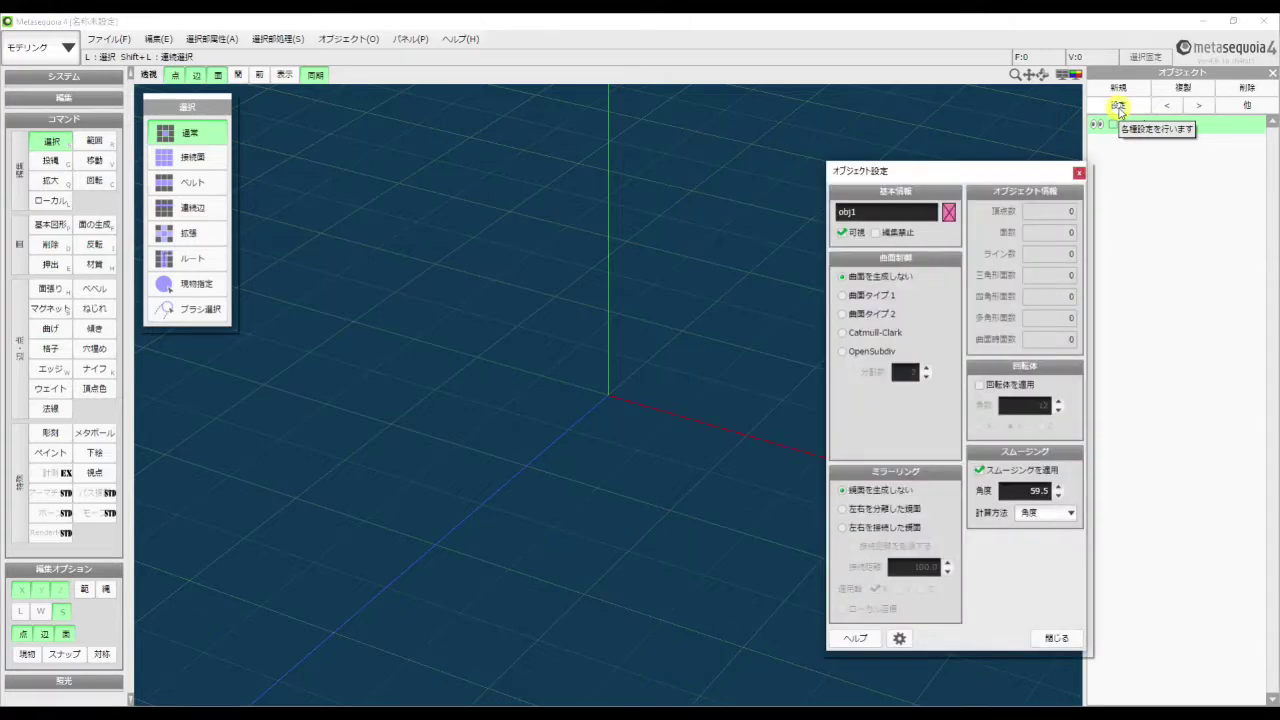
pyautogui.click(918, 211)
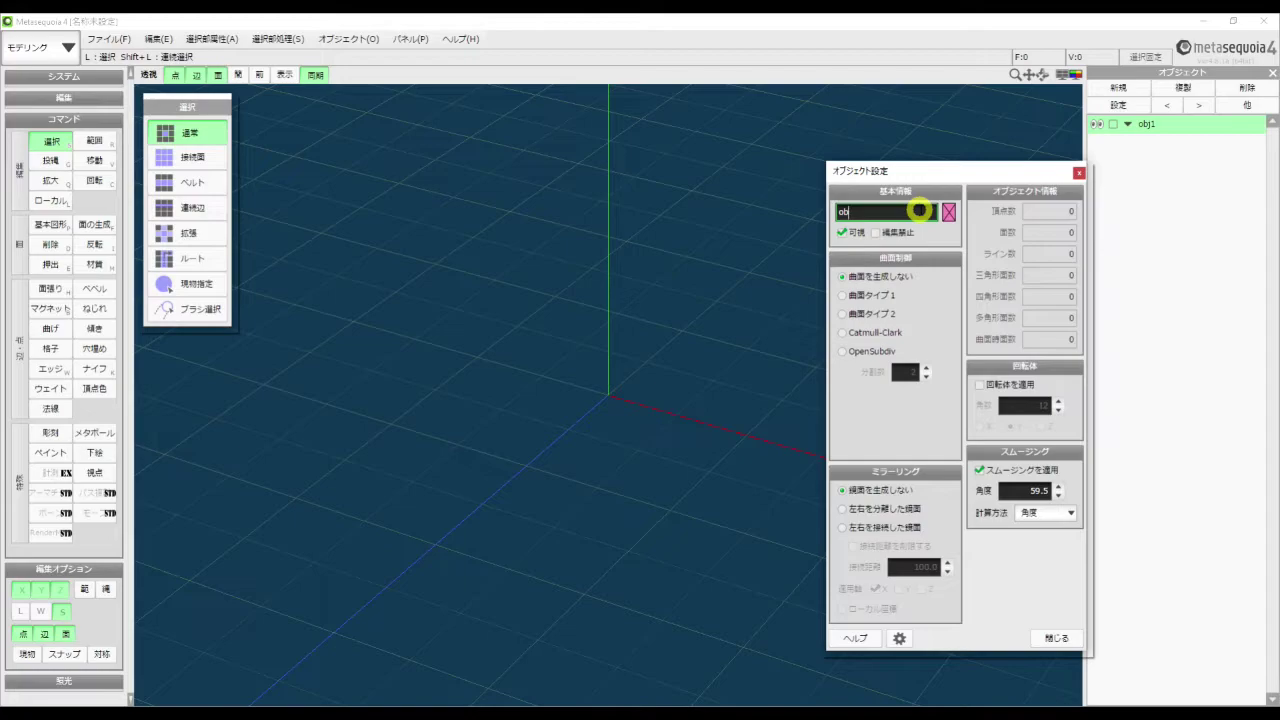
pyautogui.write('しずく')
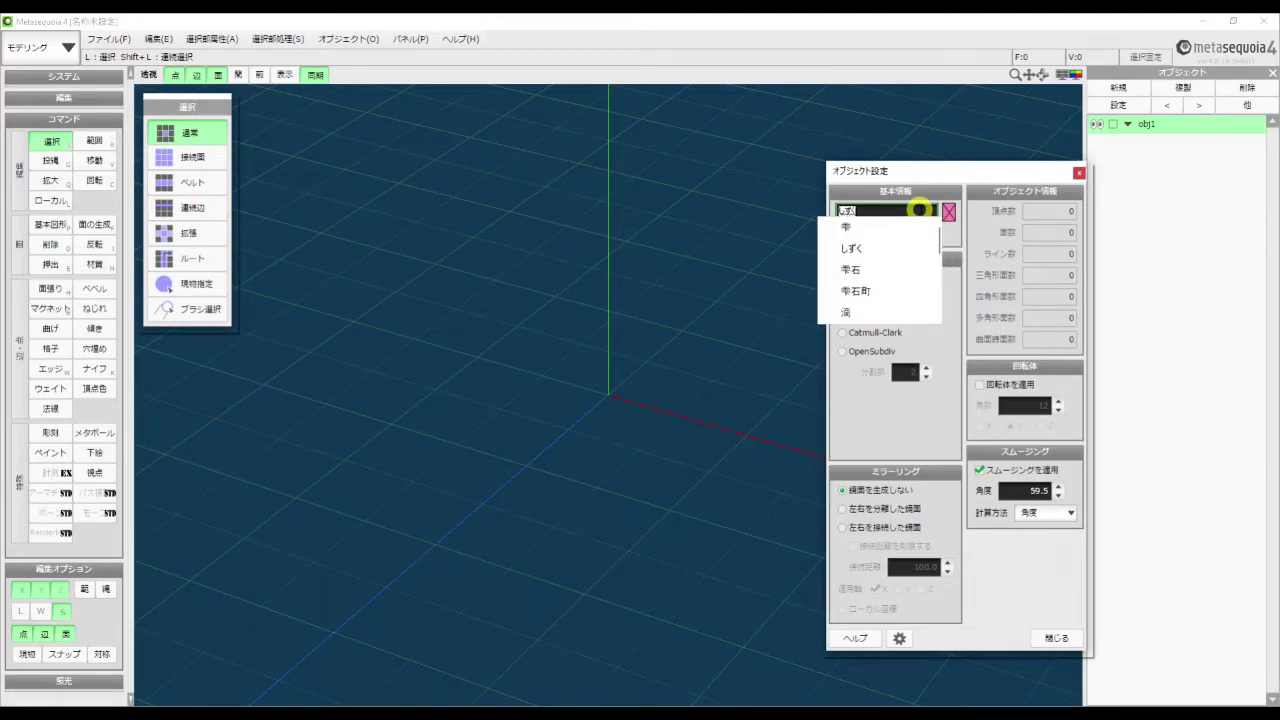
pyautogui.press('Return')
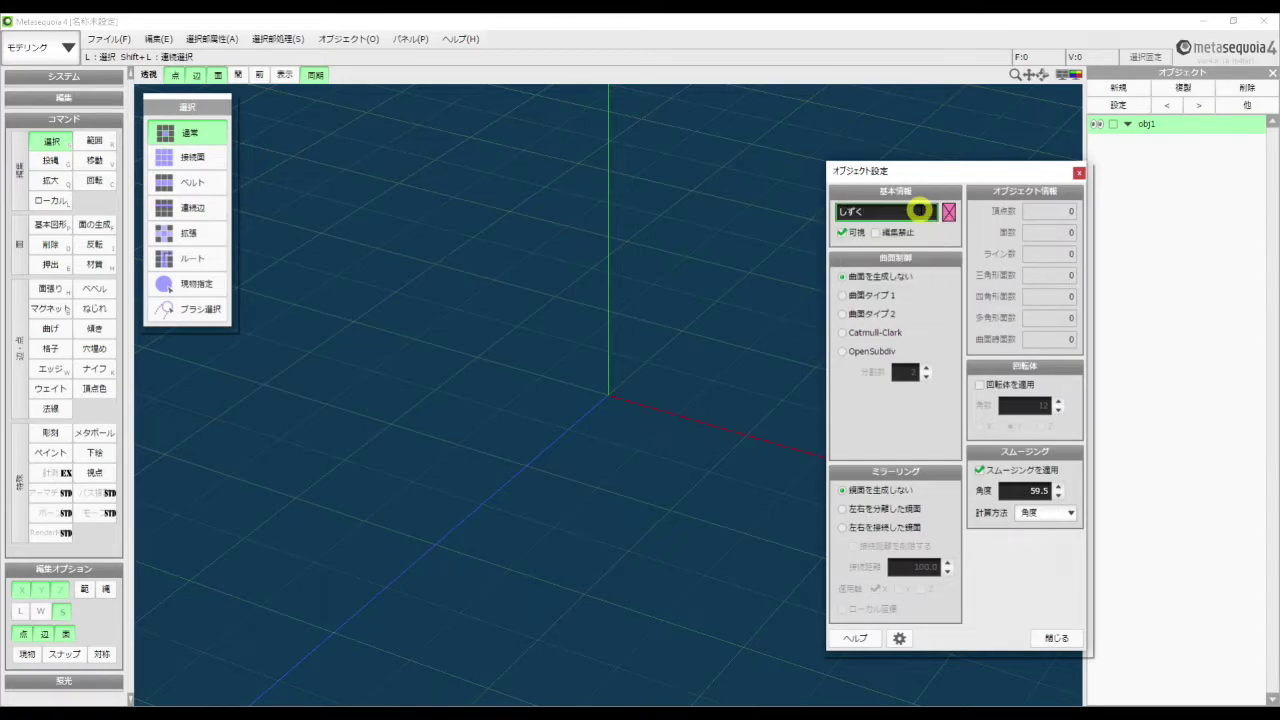
pyautogui.press('Return')
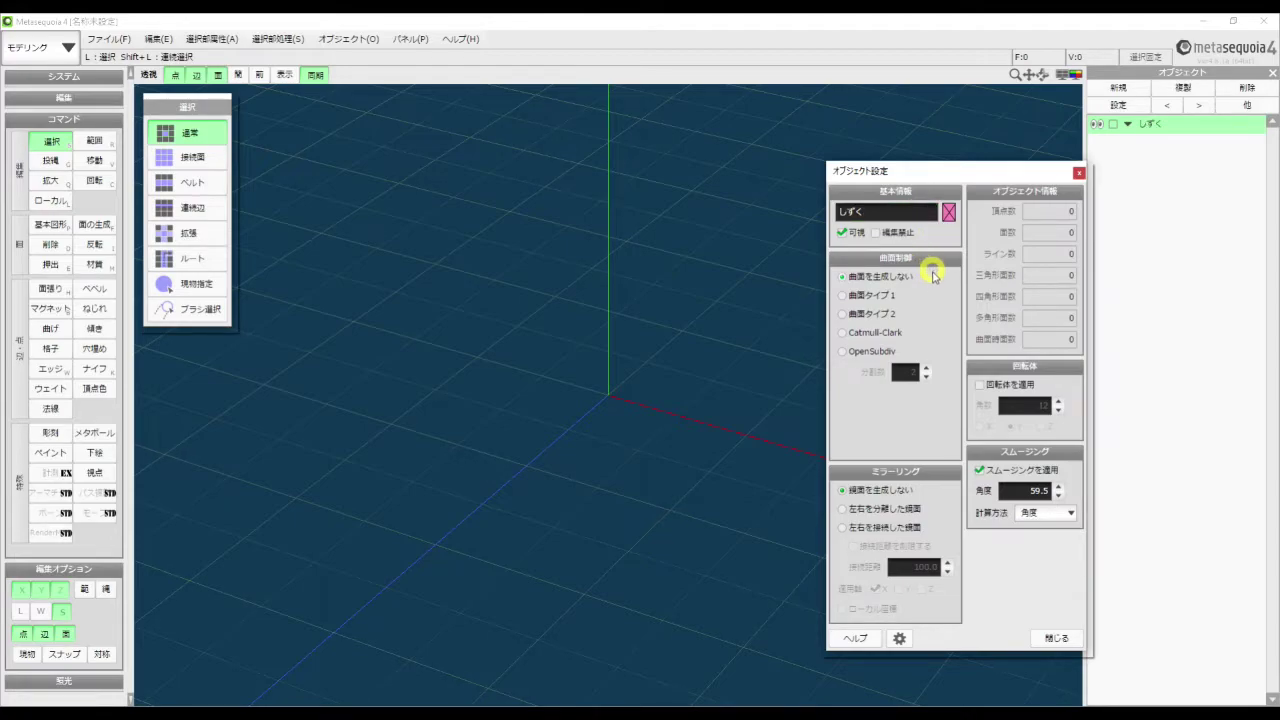
pyautogui.click(845, 334)
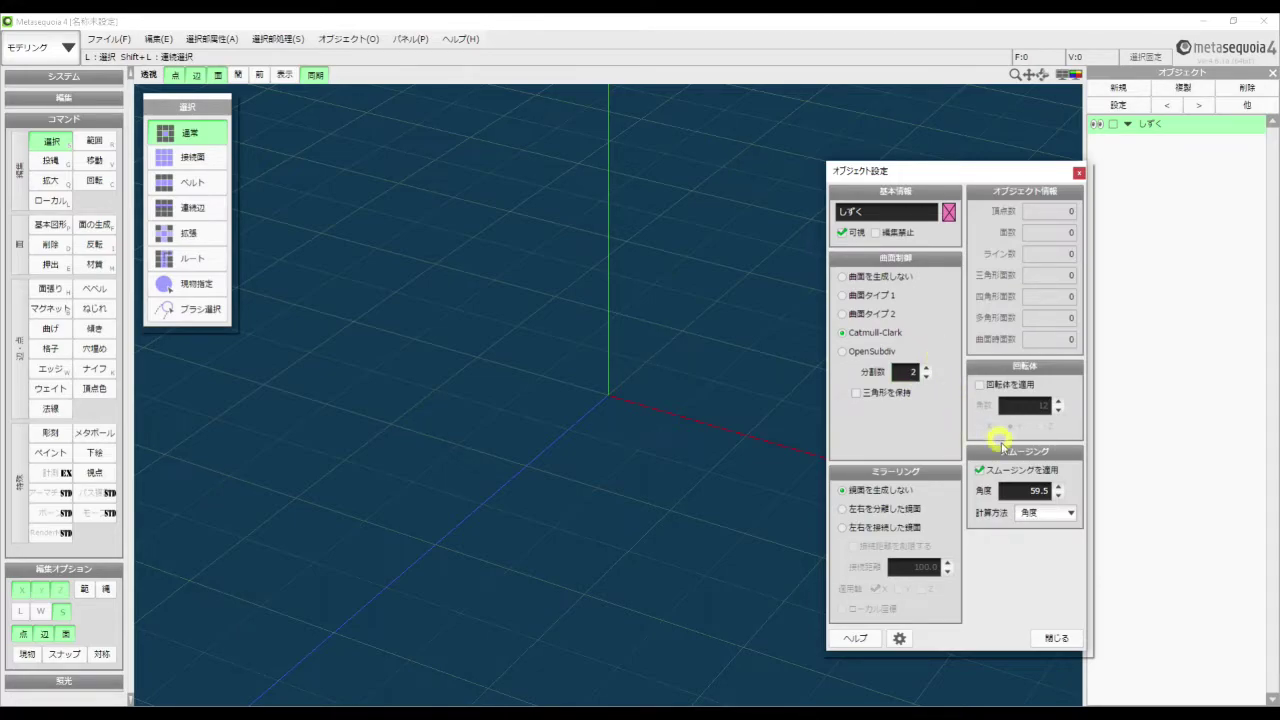
pyautogui.click(1060, 638)
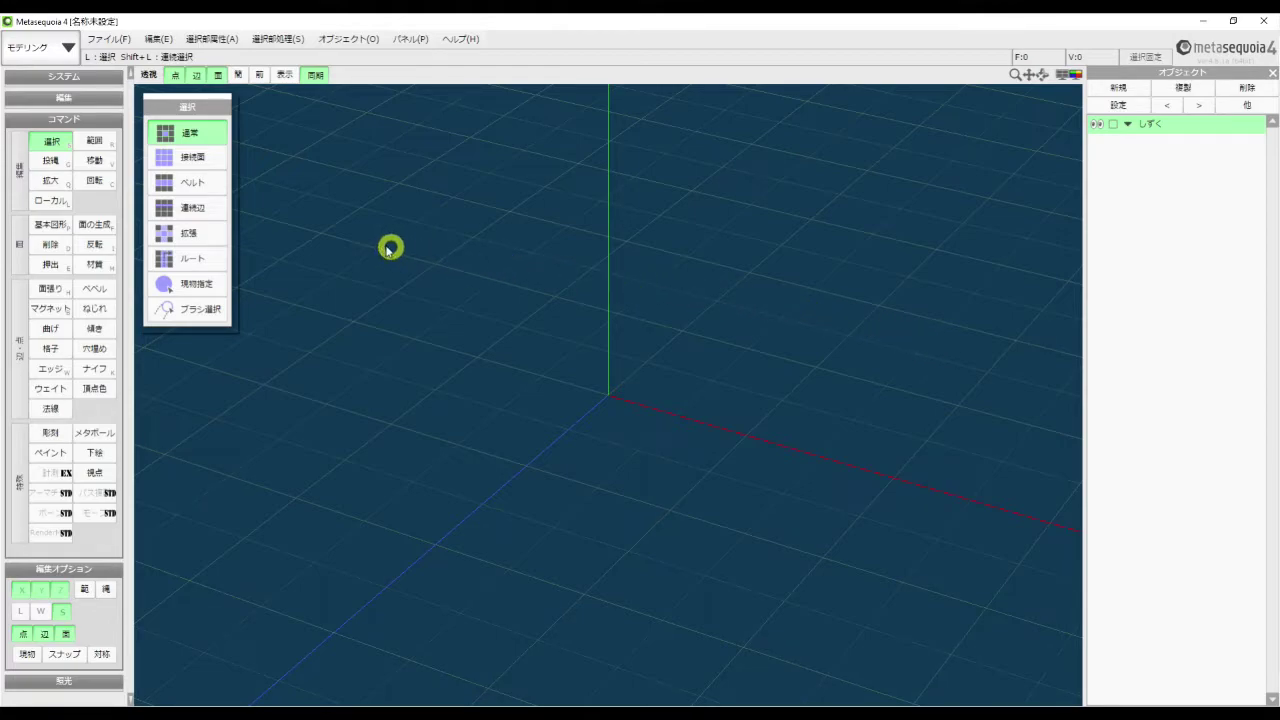
# Create a 200 × 200 × 200 box primitive at the origin with one division in each direction
pyautogui.click(48, 226)
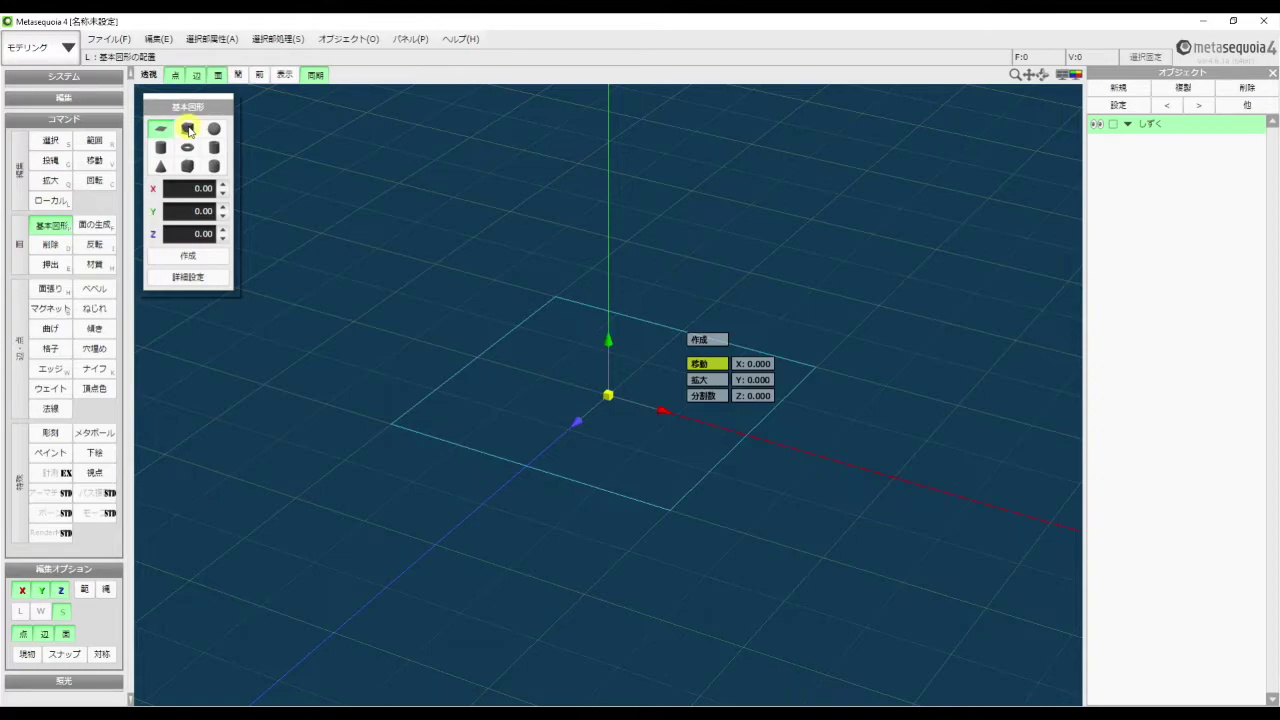
pyautogui.click(188, 128)
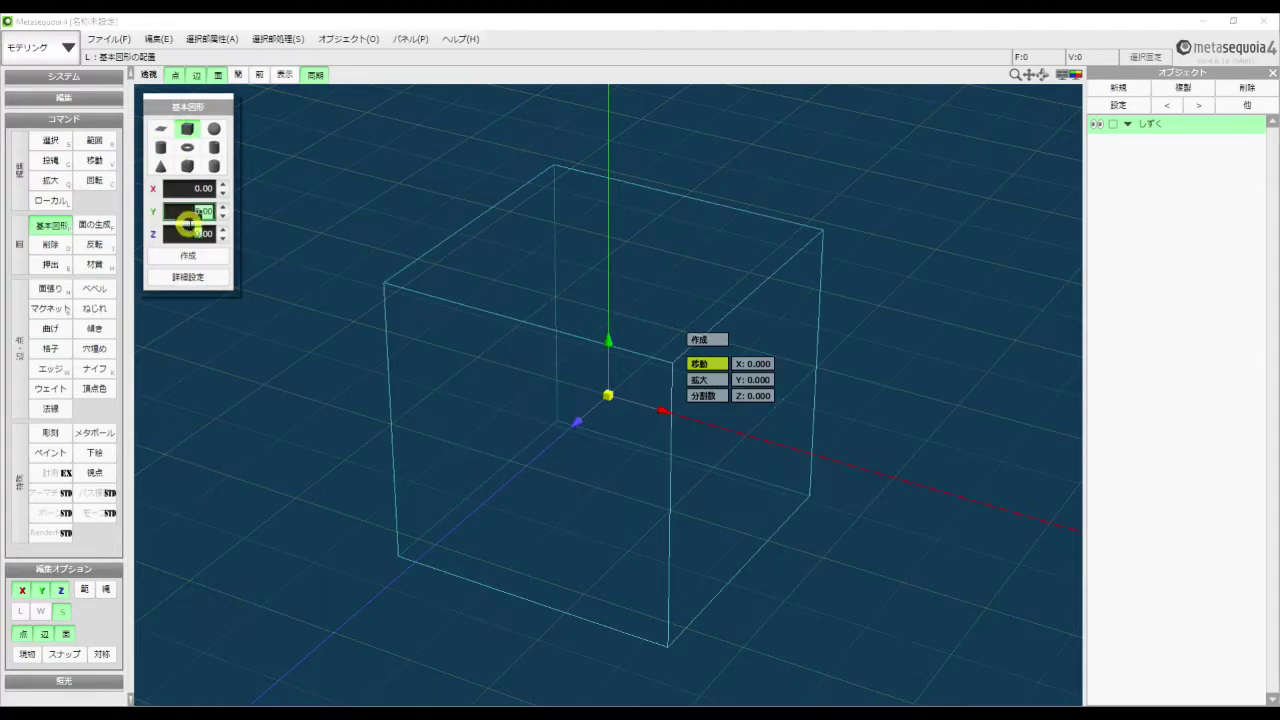
pyautogui.click(189, 279)
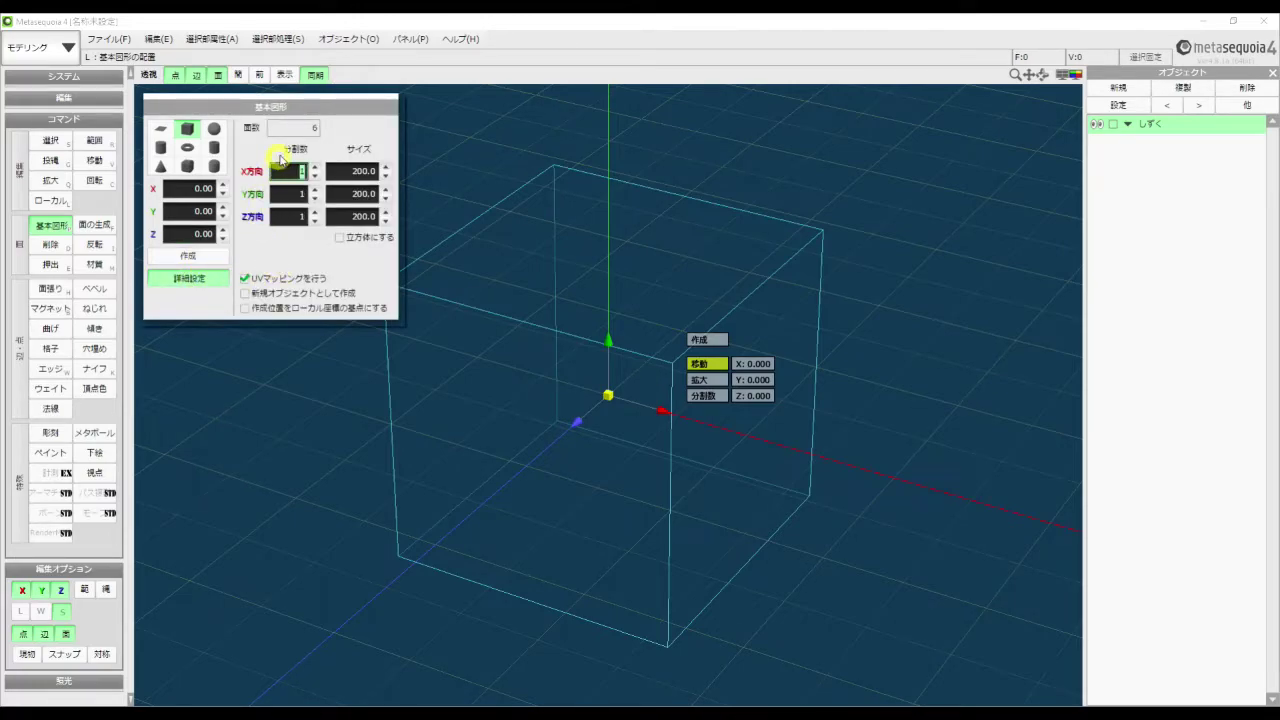
pyautogui.click(352, 194)
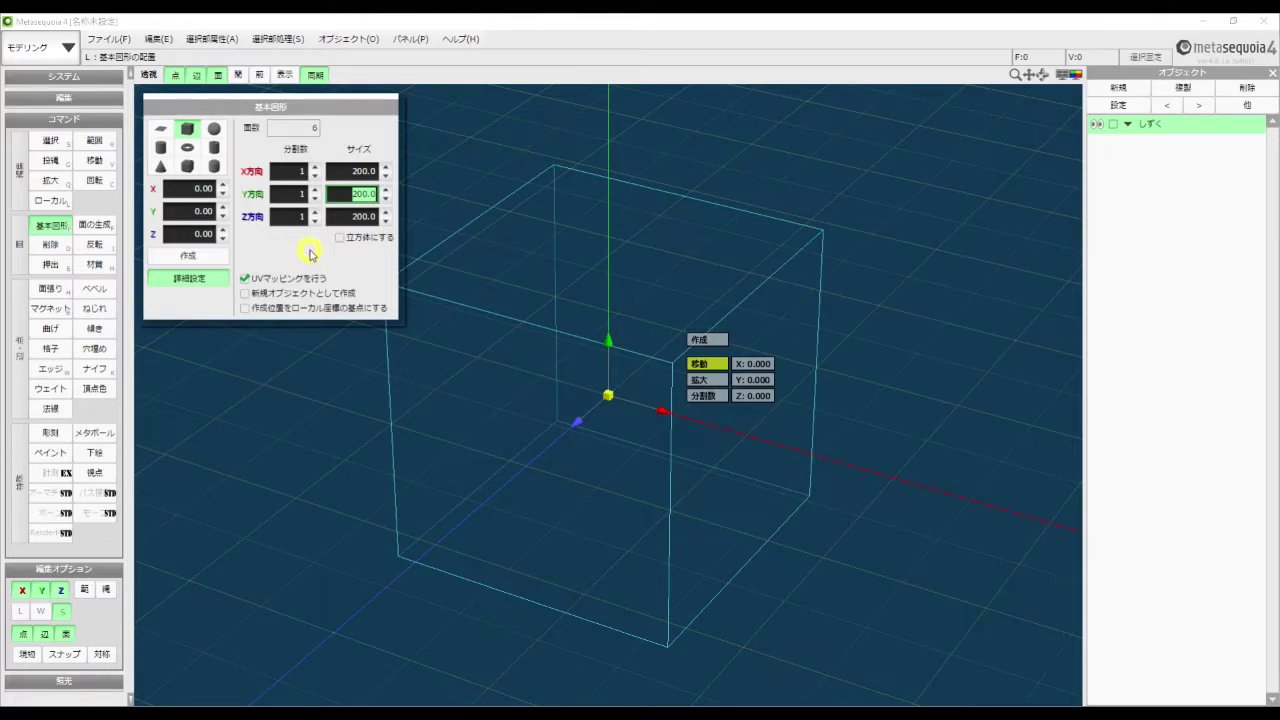
pyautogui.click(195, 258)
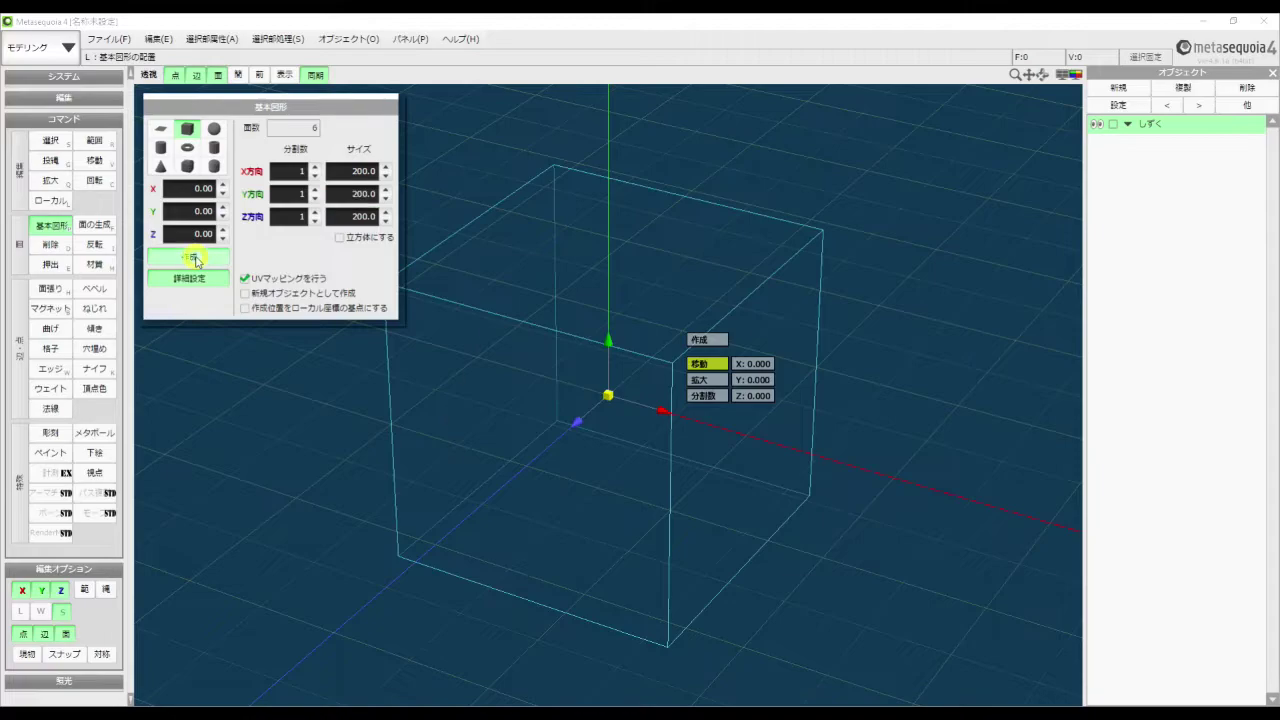
pyautogui.click(187, 278)
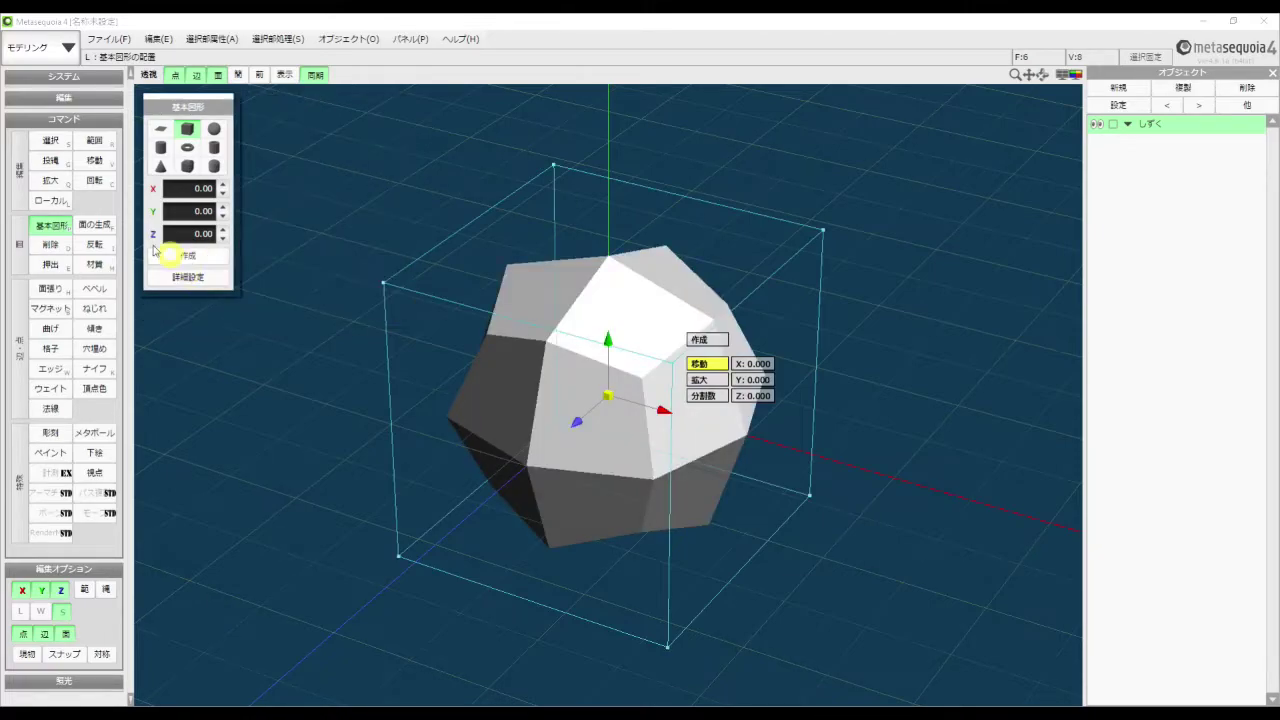
# Select the box's top face and extrude it upward in bevel mode at 45 degrees until it narrows almost to a point
pyautogui.click(54, 143)
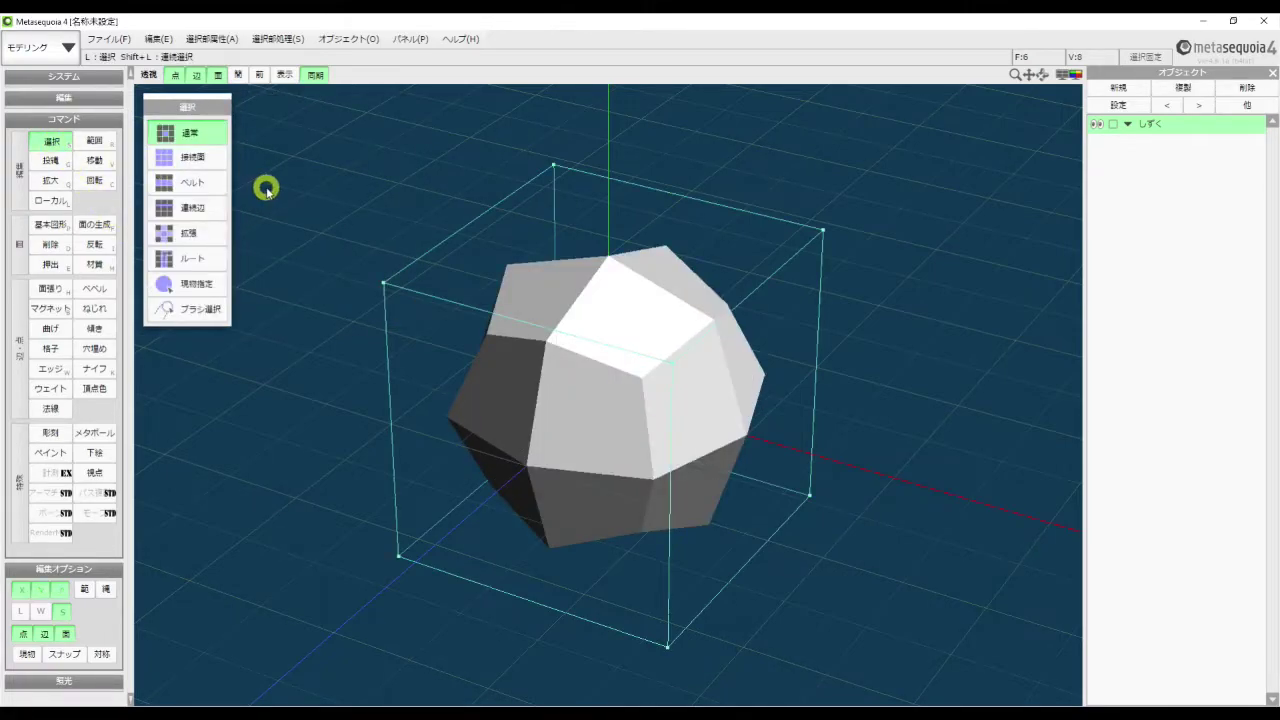
pyautogui.moveTo(310, 218)
pyautogui.mouseDown(button='right')
pyautogui.moveTo(314, 191)
pyautogui.moveTo(323, 214)
pyautogui.moveTo(374, 208)
pyautogui.moveTo(320, 203)
pyautogui.mouseUp(button='right')
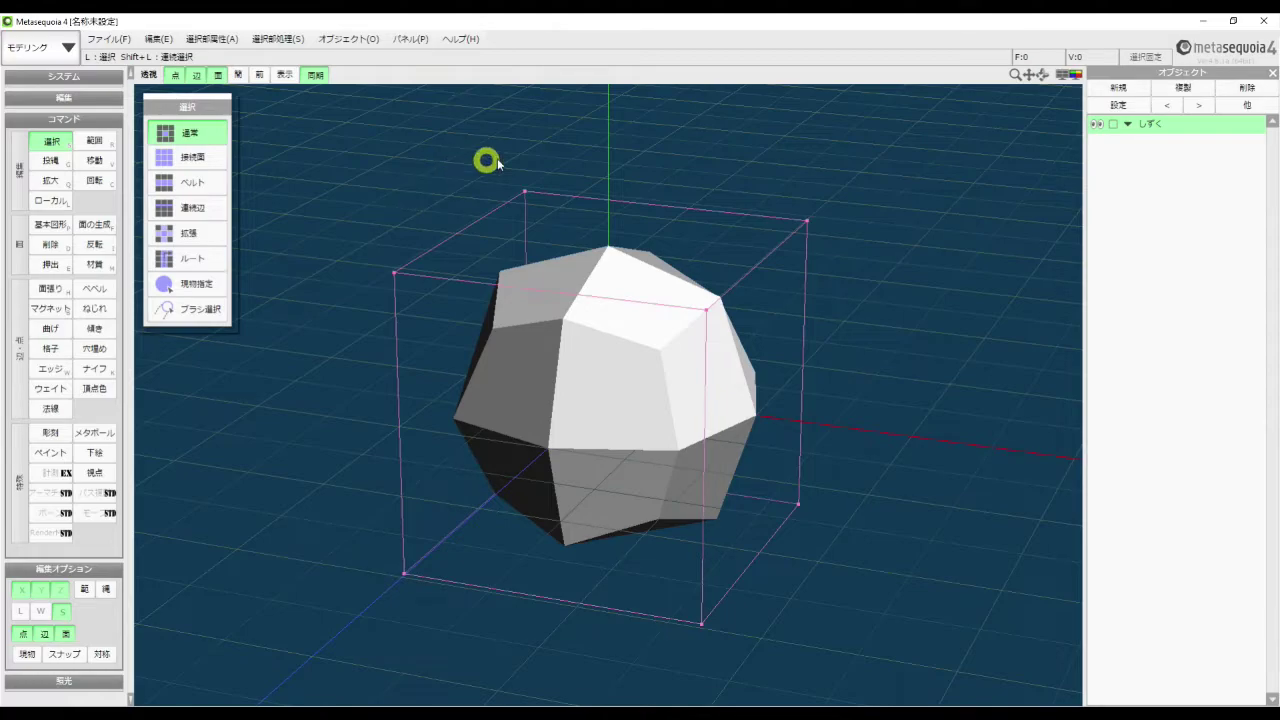
pyautogui.scroll(-4, 880, 210)
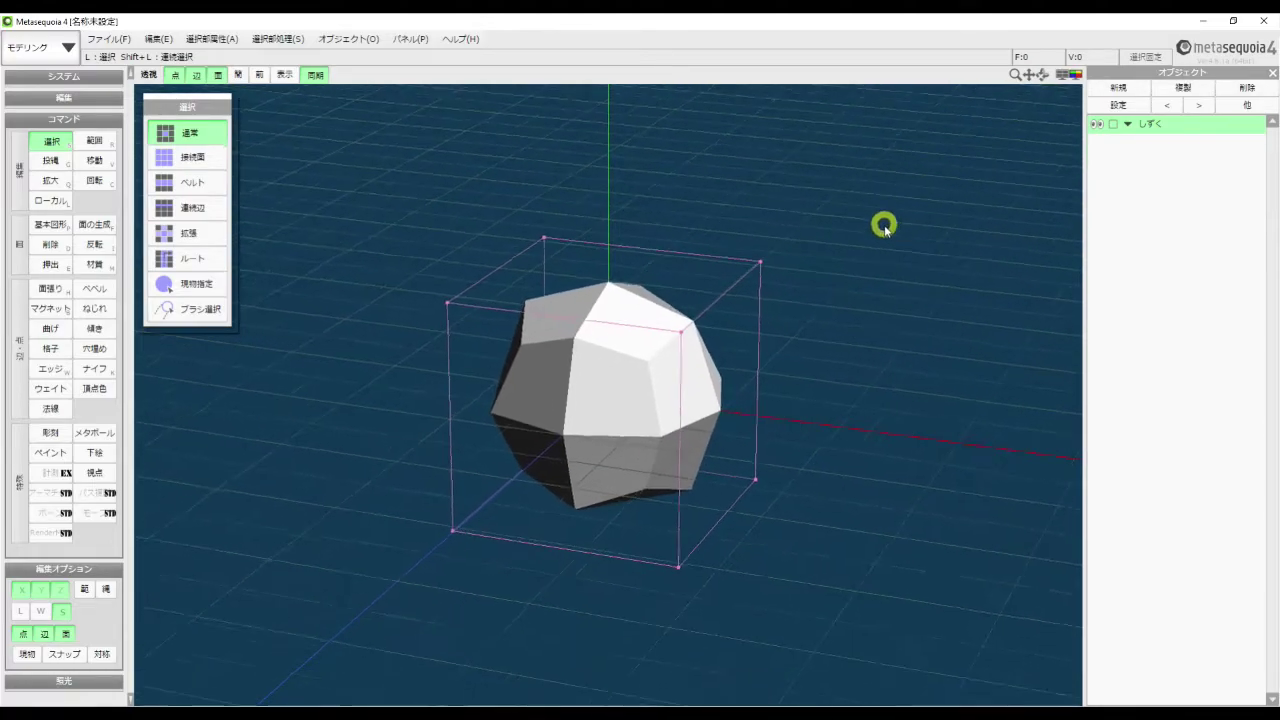
pyautogui.scroll(-3, 884, 226)
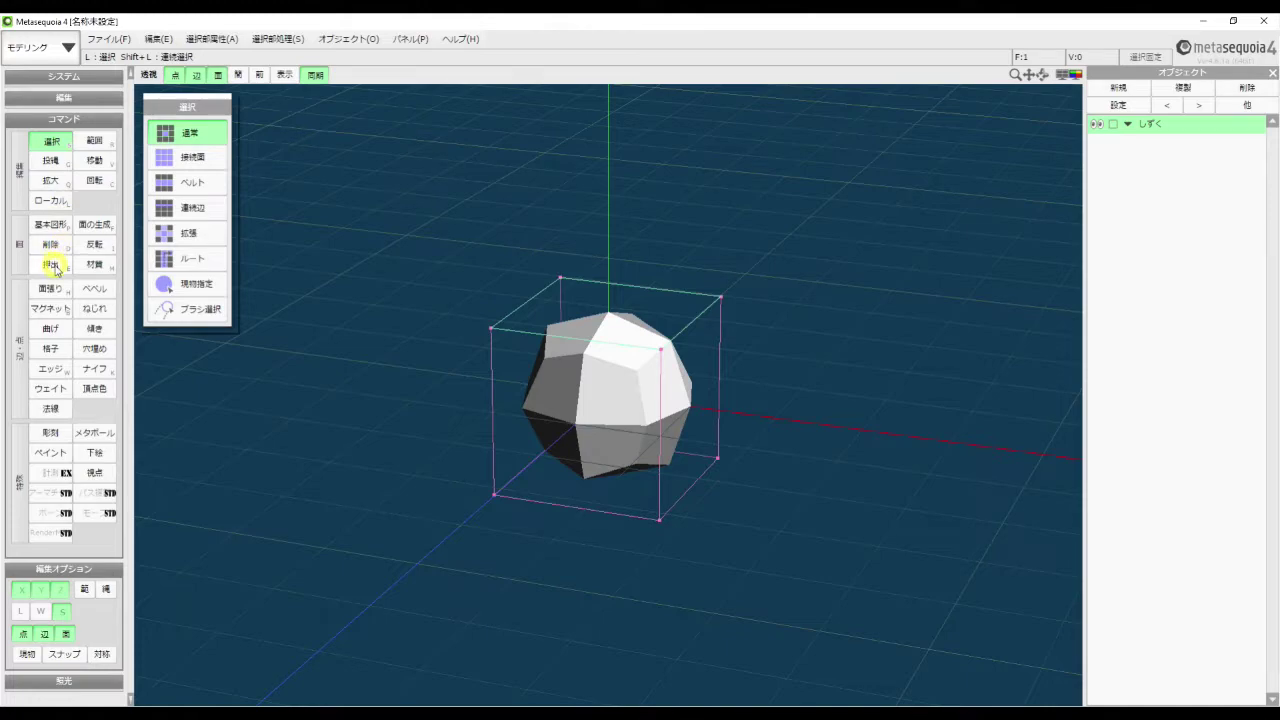
pyautogui.click(52, 265)
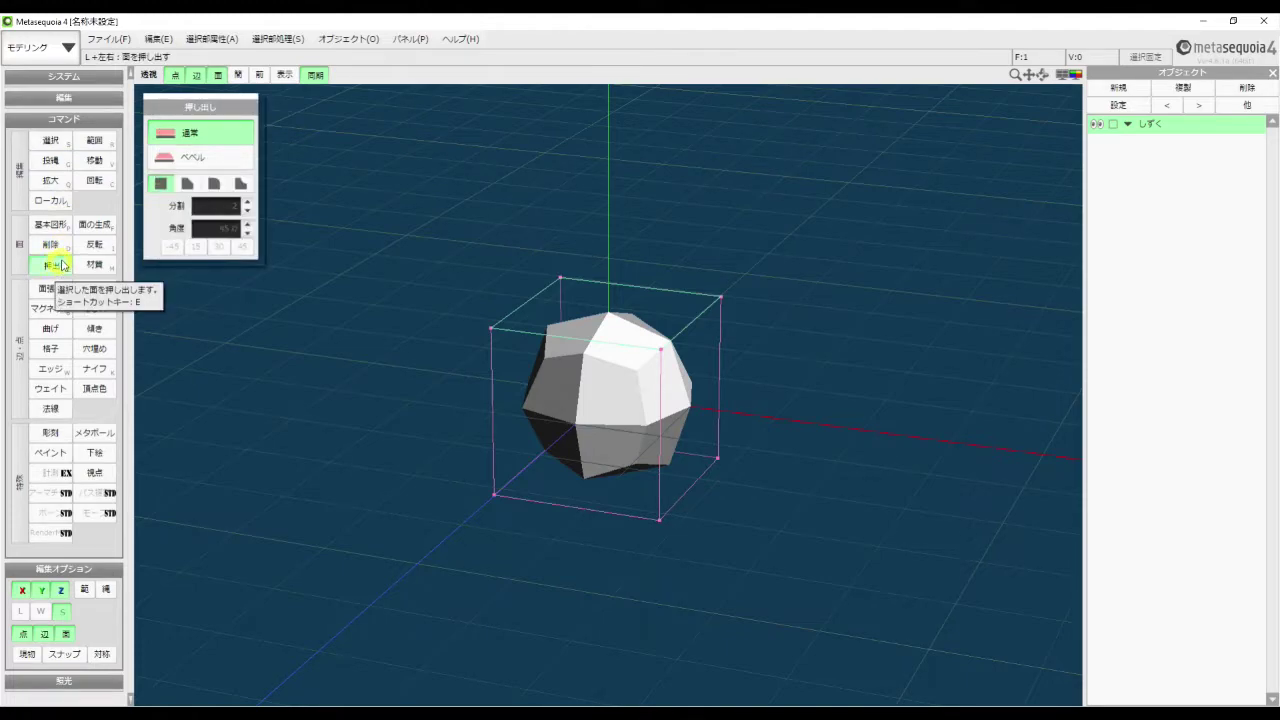
pyautogui.click(222, 265)
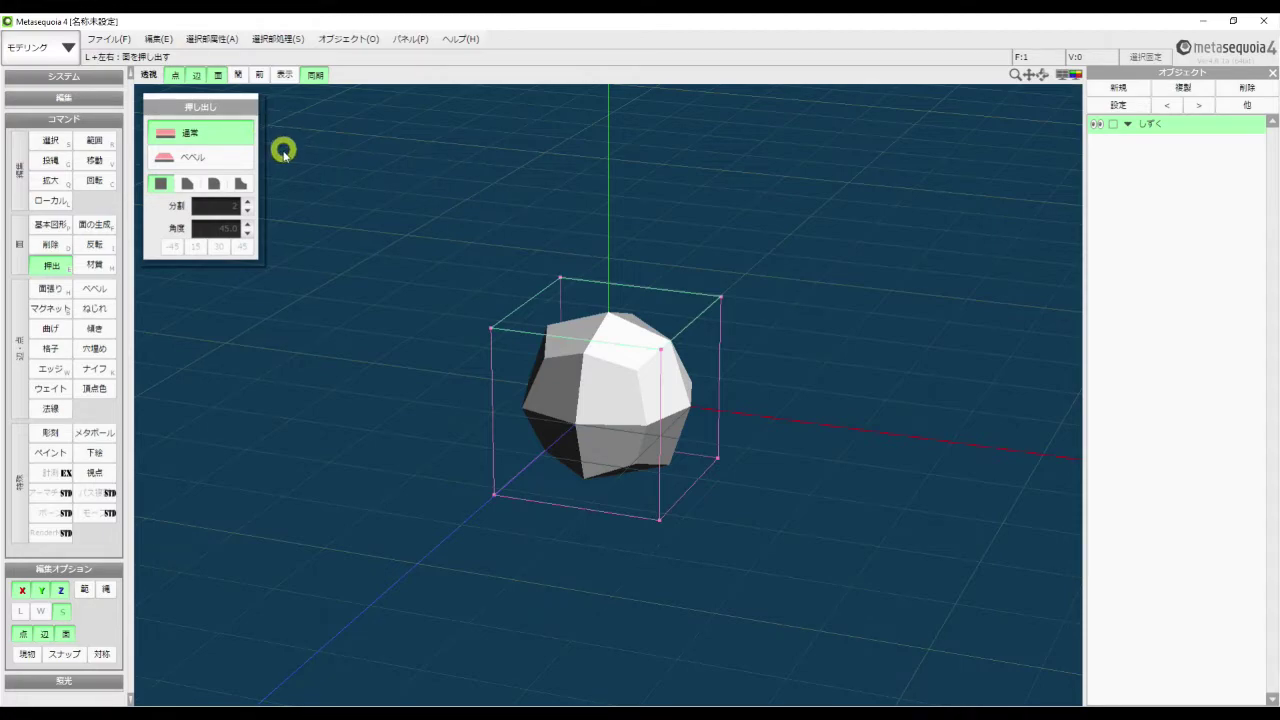
pyautogui.click(233, 161)
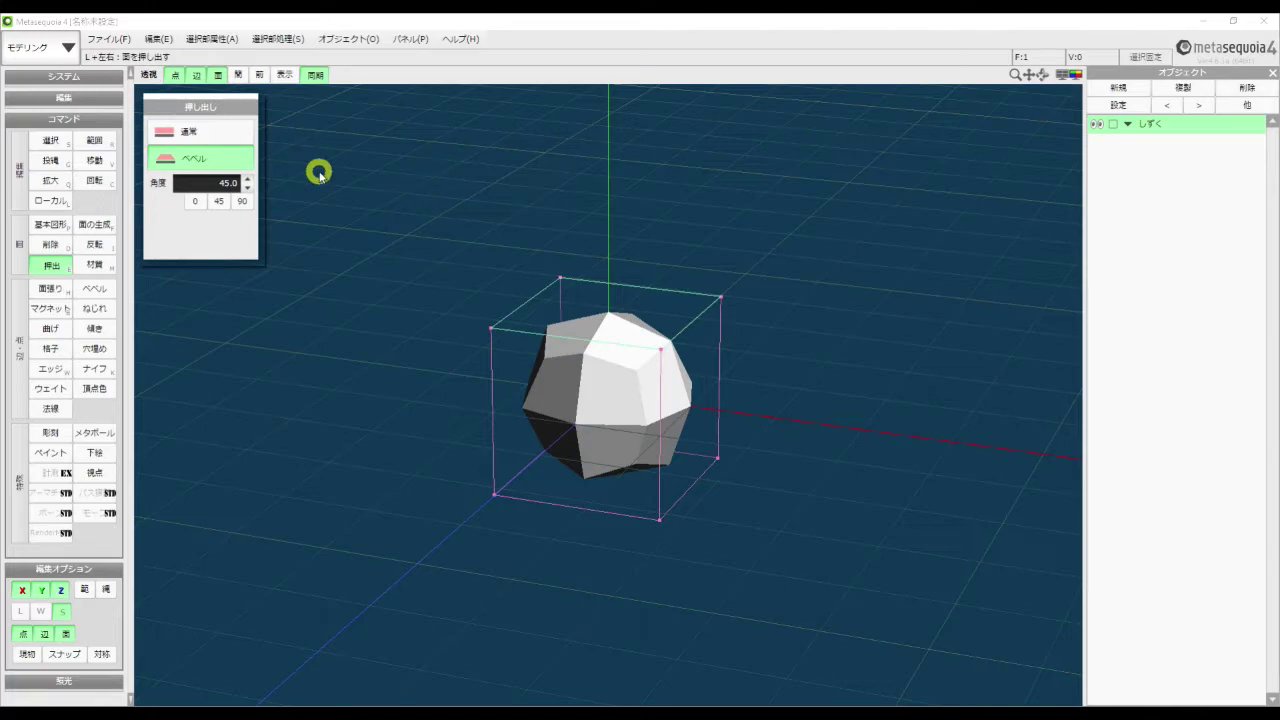
pyautogui.click(226, 182)
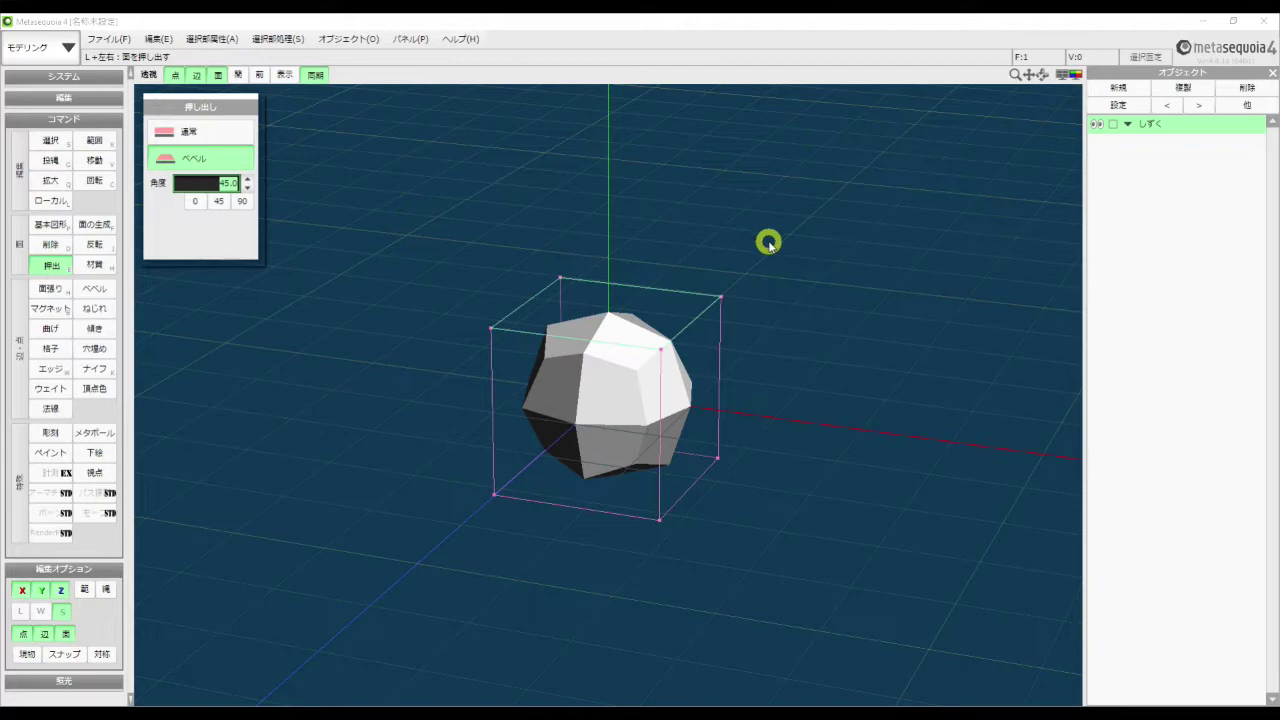
pyautogui.moveTo(766, 243); pyautogui.dragTo(773, 257, button='right')
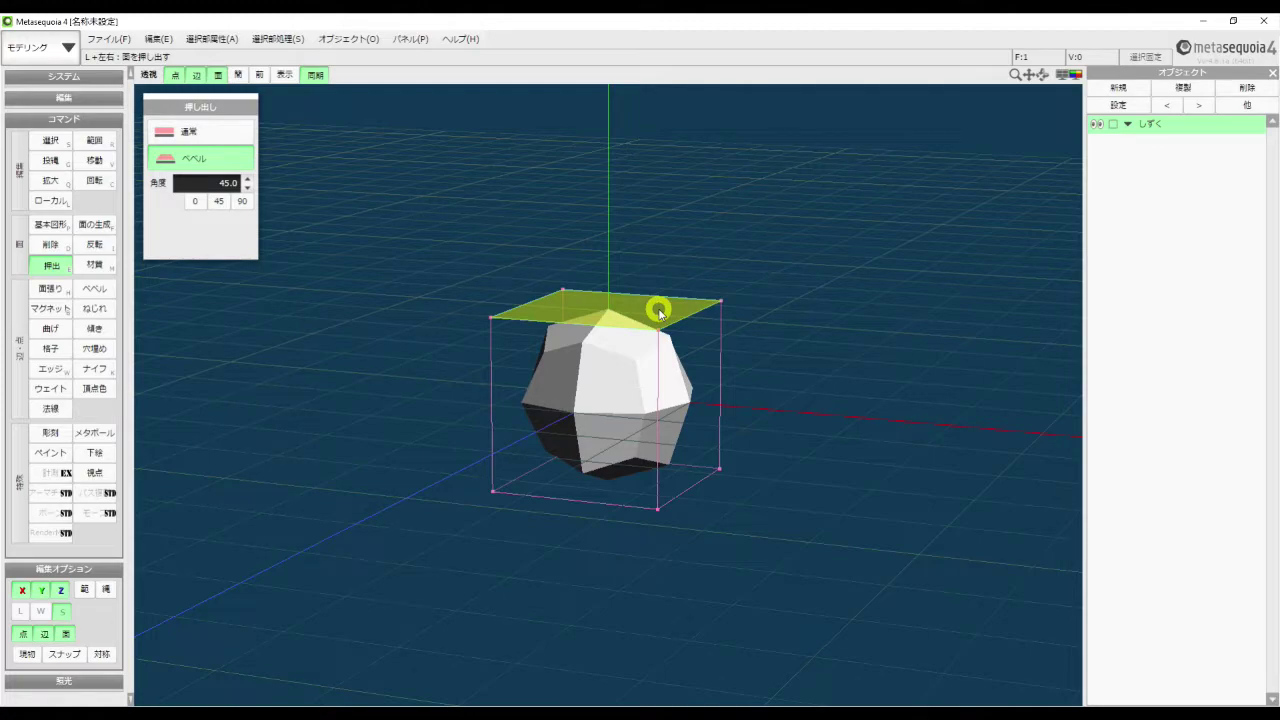
pyautogui.moveTo(659, 313); pyautogui.dragTo(768, 306)
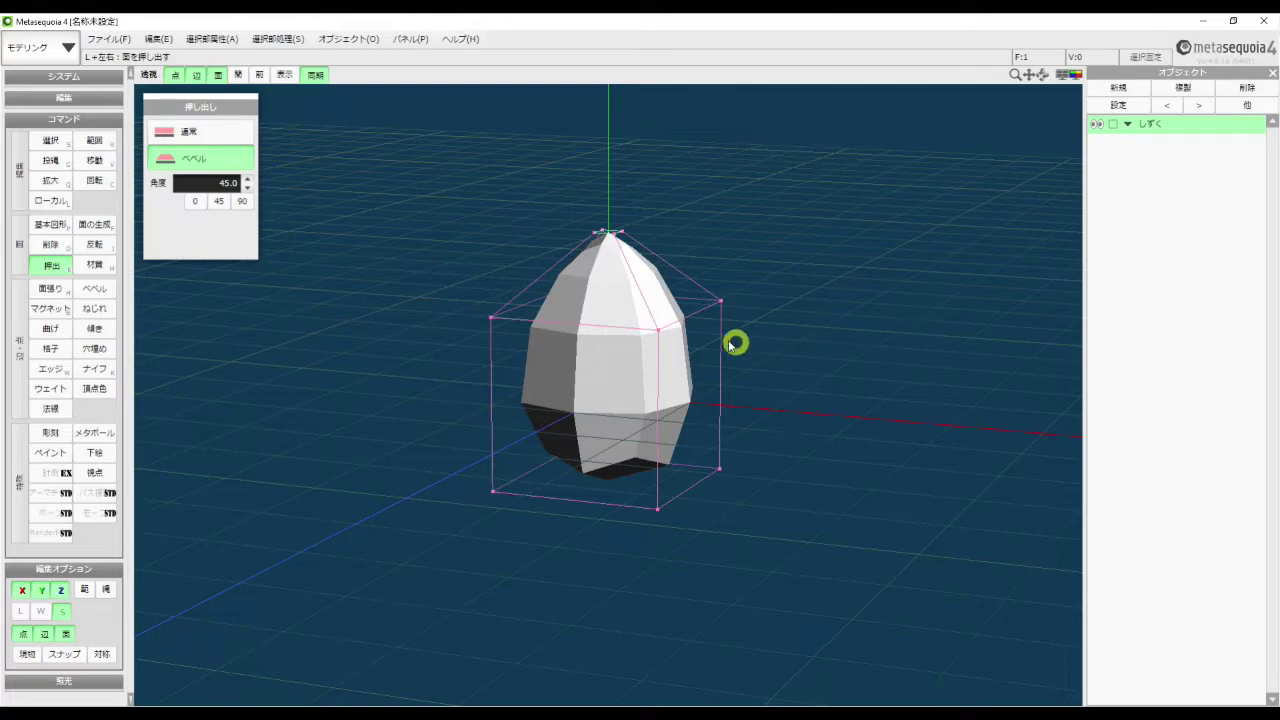
pyautogui.moveTo(868, 296)
pyautogui.mouseDown(button='right')
pyautogui.moveTo(860, 306)
pyautogui.moveTo(883, 300)
pyautogui.moveTo(865, 316)
pyautogui.mouseUp(button='right')
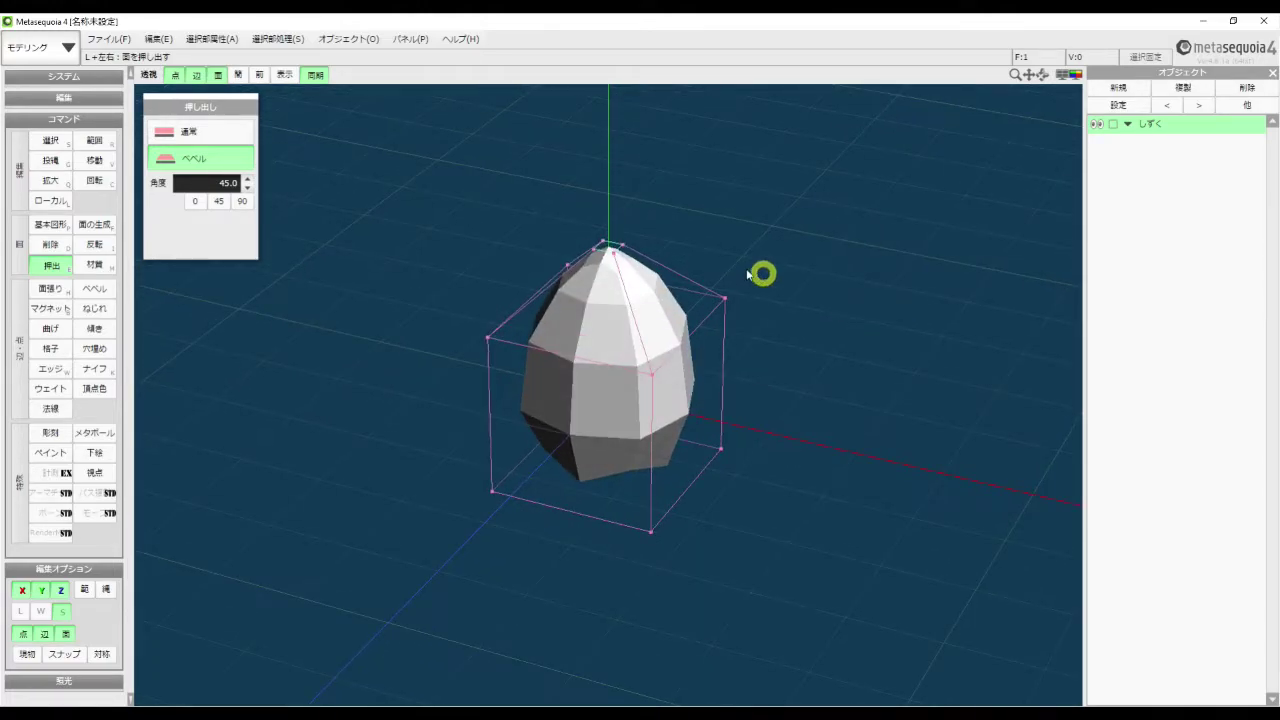
pyautogui.click(52, 141)
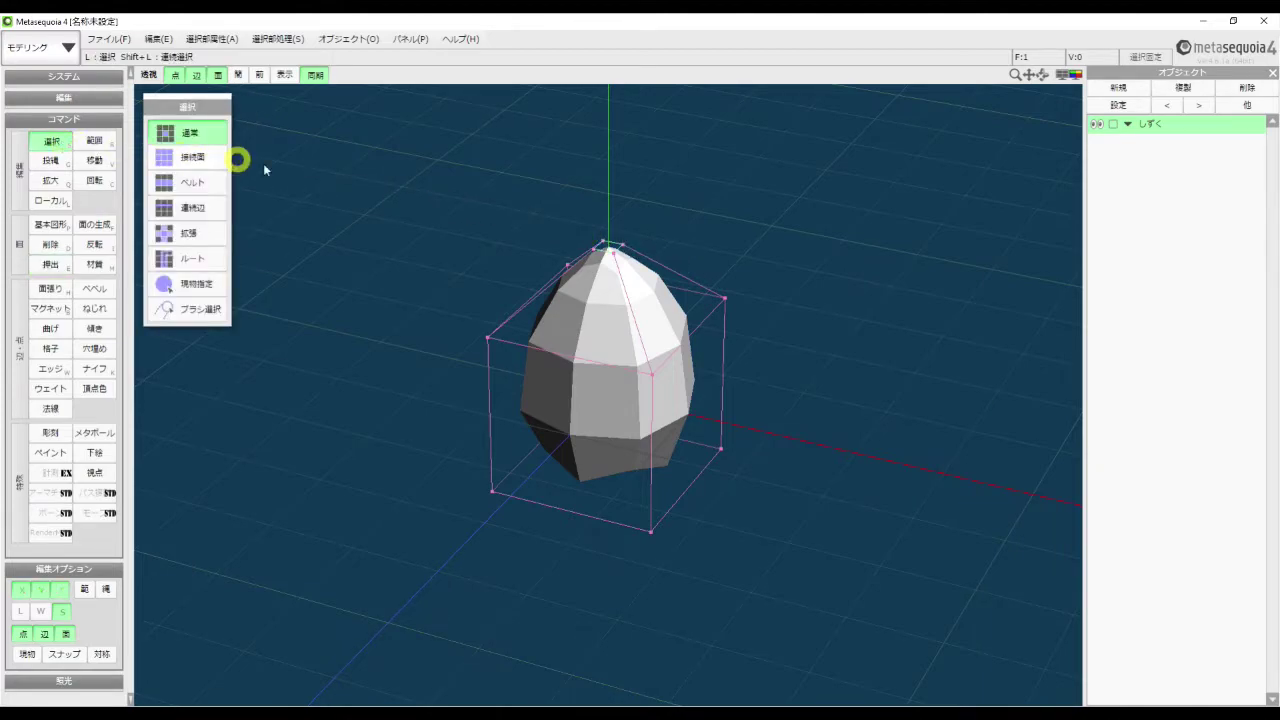
# Examine the drop shape's tapered top and rounded underside from several angles
pyautogui.moveTo(840, 263); pyautogui.dragTo(865, 241, button='right')
pyautogui.scroll(3, 863, 234)
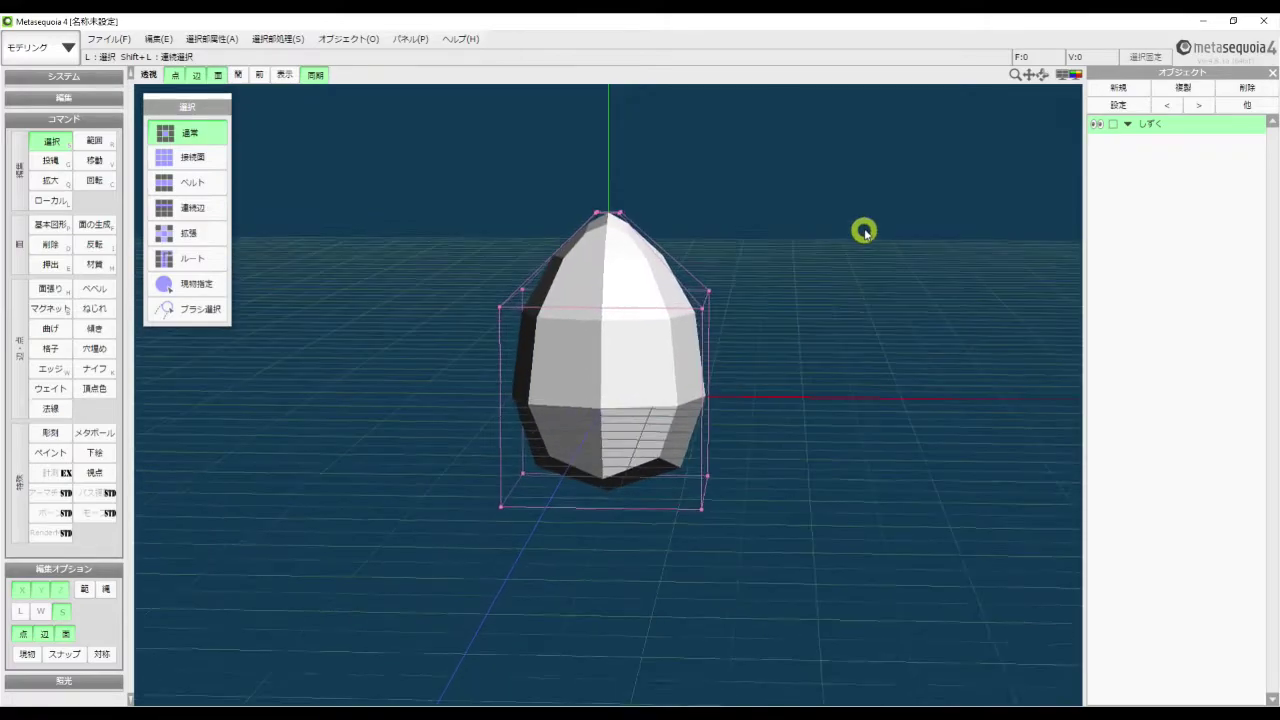
pyautogui.moveTo(898, 226); pyautogui.dragTo(811, 274, button='right')
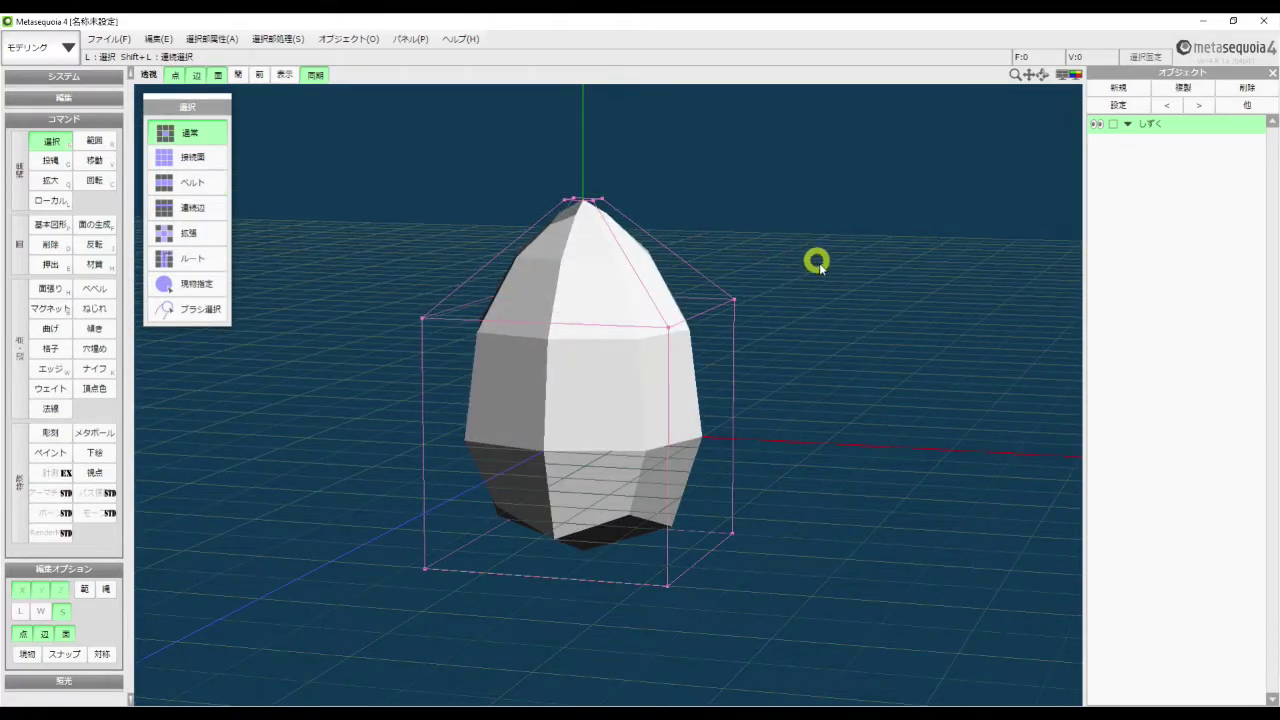
pyautogui.moveTo(819, 281); pyautogui.dragTo(817, 283, button='right')
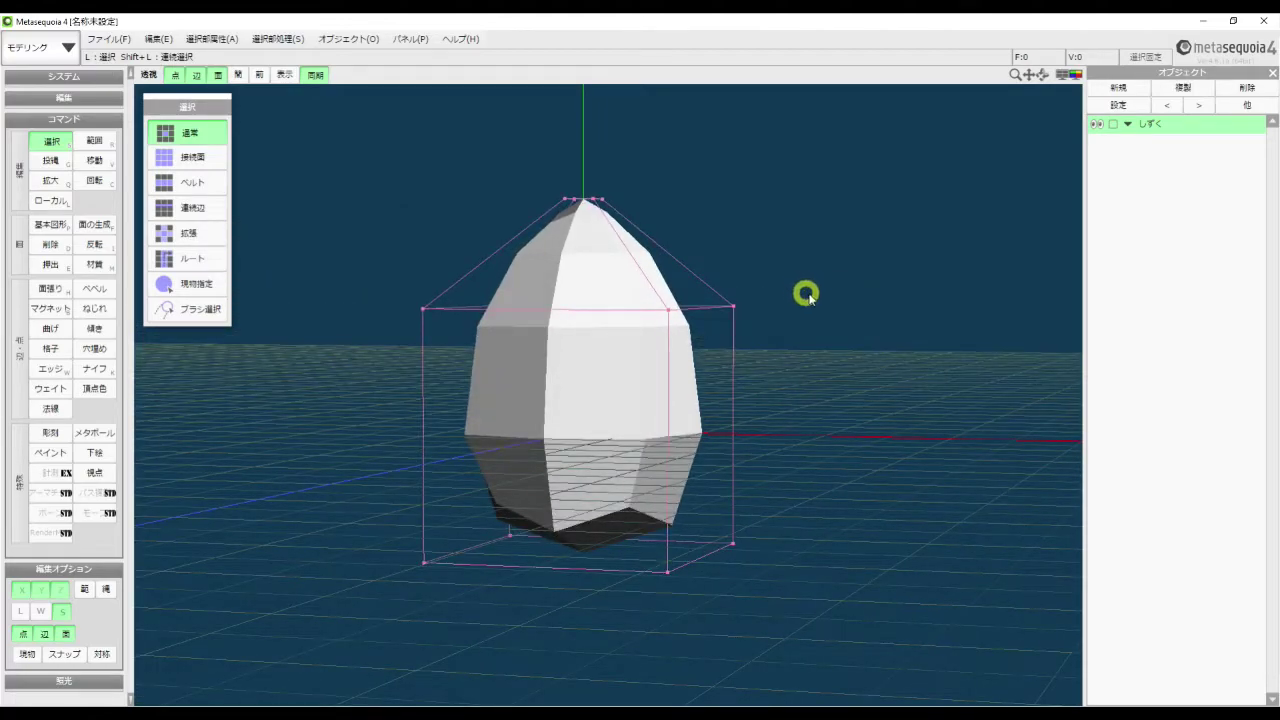
pyautogui.moveTo(815, 298); pyautogui.dragTo(815, 306, button='right')
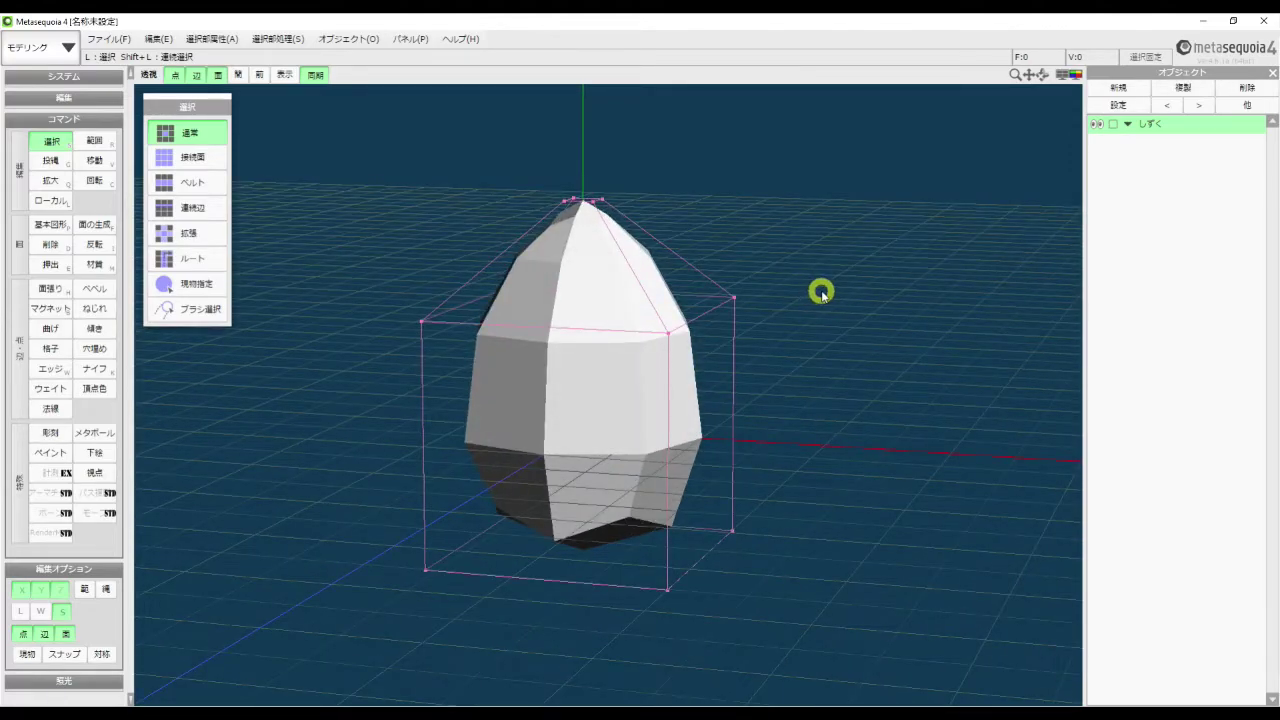
pyautogui.moveTo(821, 294); pyautogui.dragTo(790, 305, button='right')
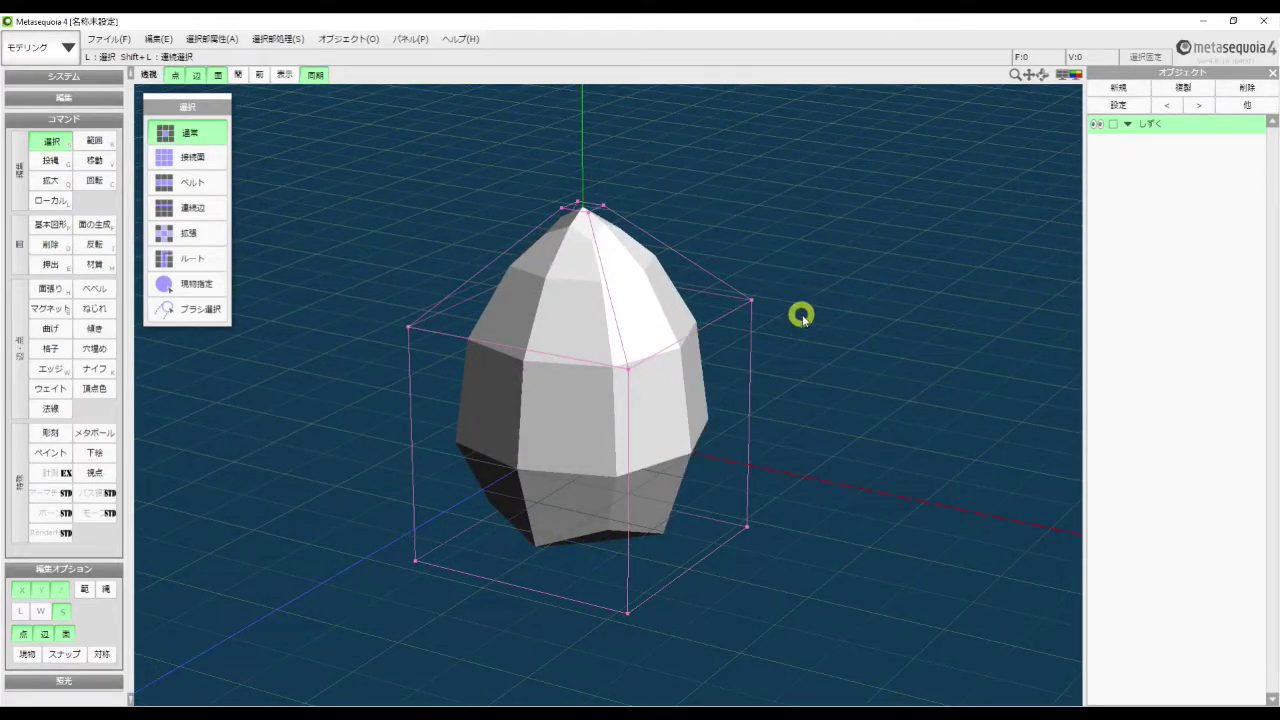
pyautogui.moveTo(814, 331); pyautogui.dragTo(826, 325, button='right')
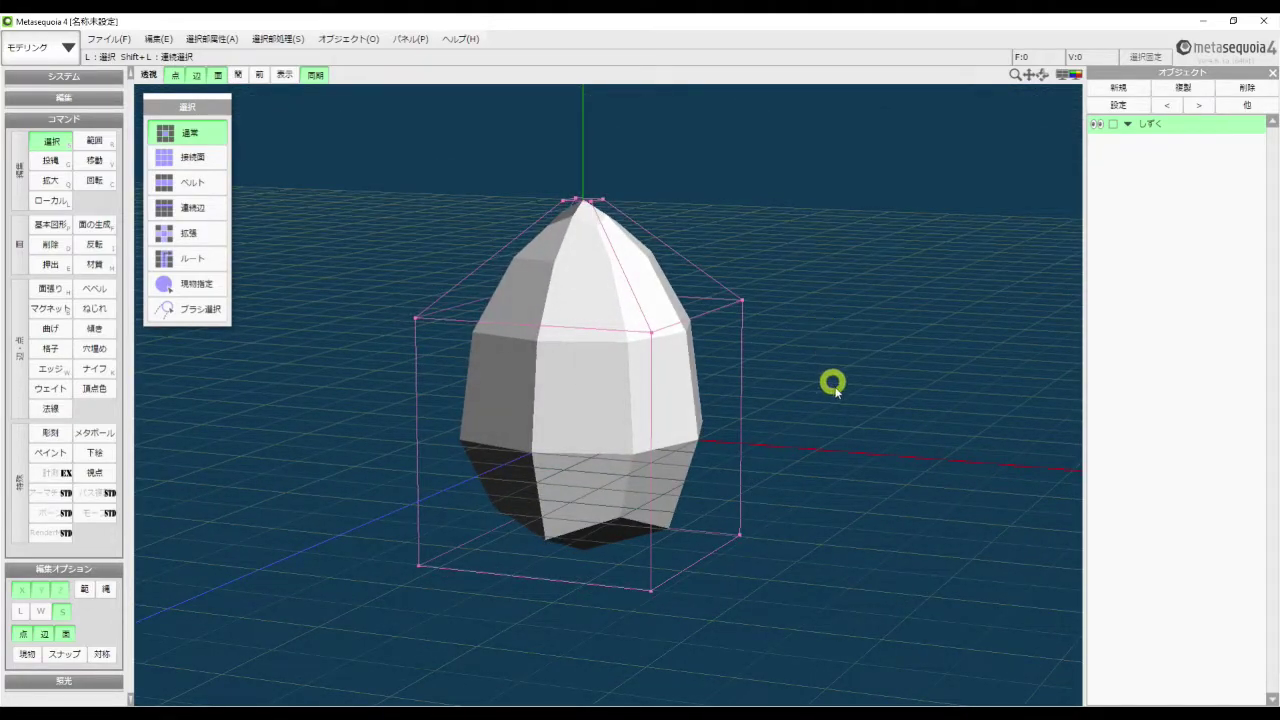
pyautogui.moveTo(838, 395); pyautogui.dragTo(851, 377, button='right')
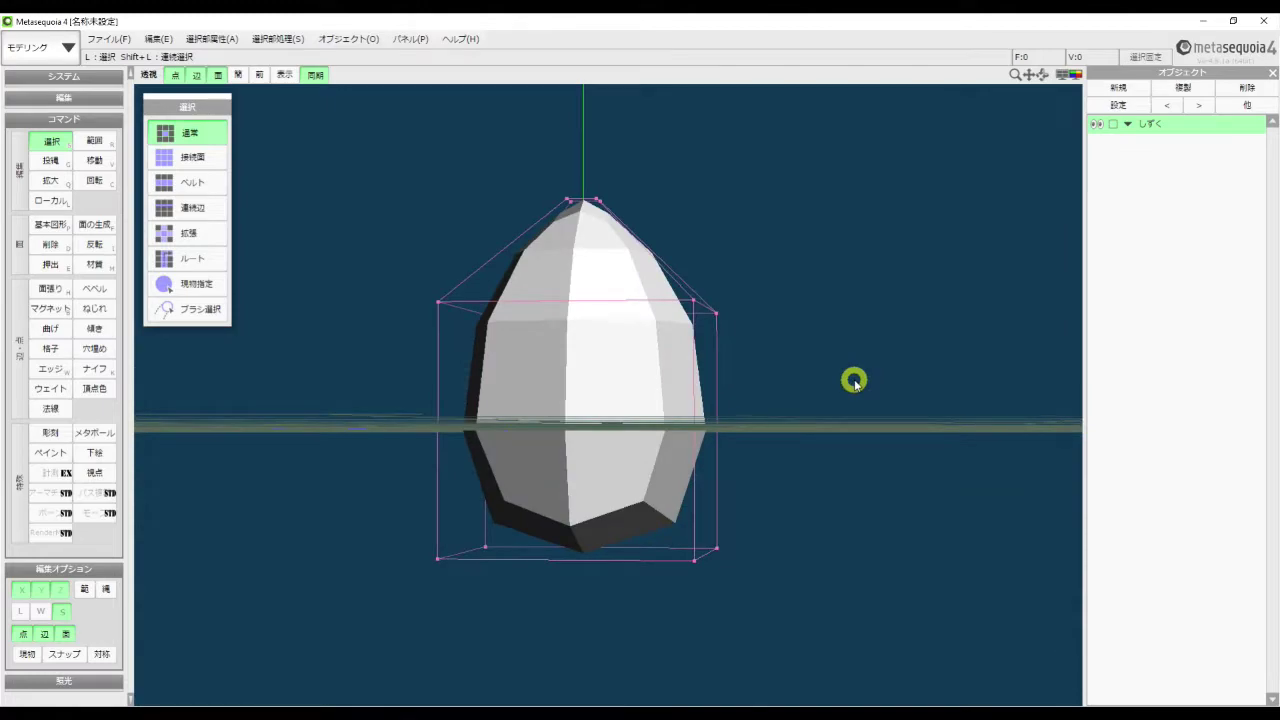
pyautogui.moveTo(803, 386); pyautogui.dragTo(801, 398, button='right')
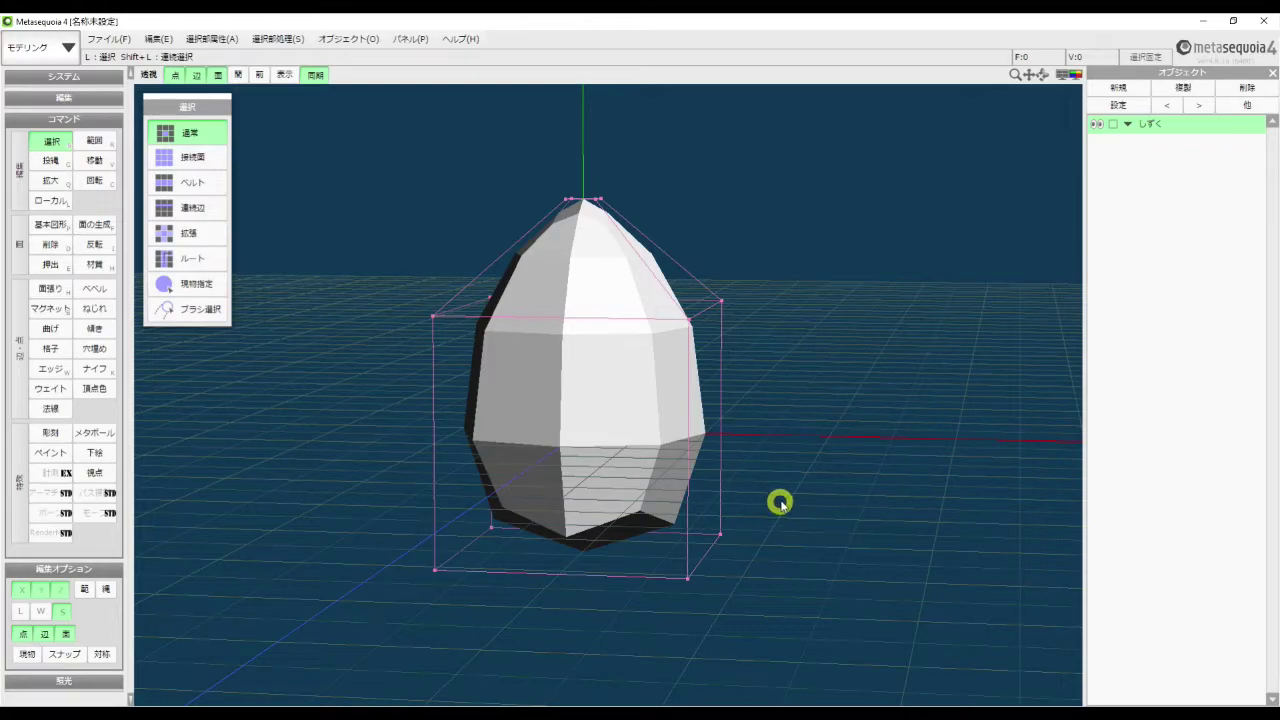
# Select the drop's bottom face, scale it up uniformly by about 1.67, and fine-tune it by 0.95
pyautogui.moveTo(783, 504); pyautogui.dragTo(810, 508, button='right')
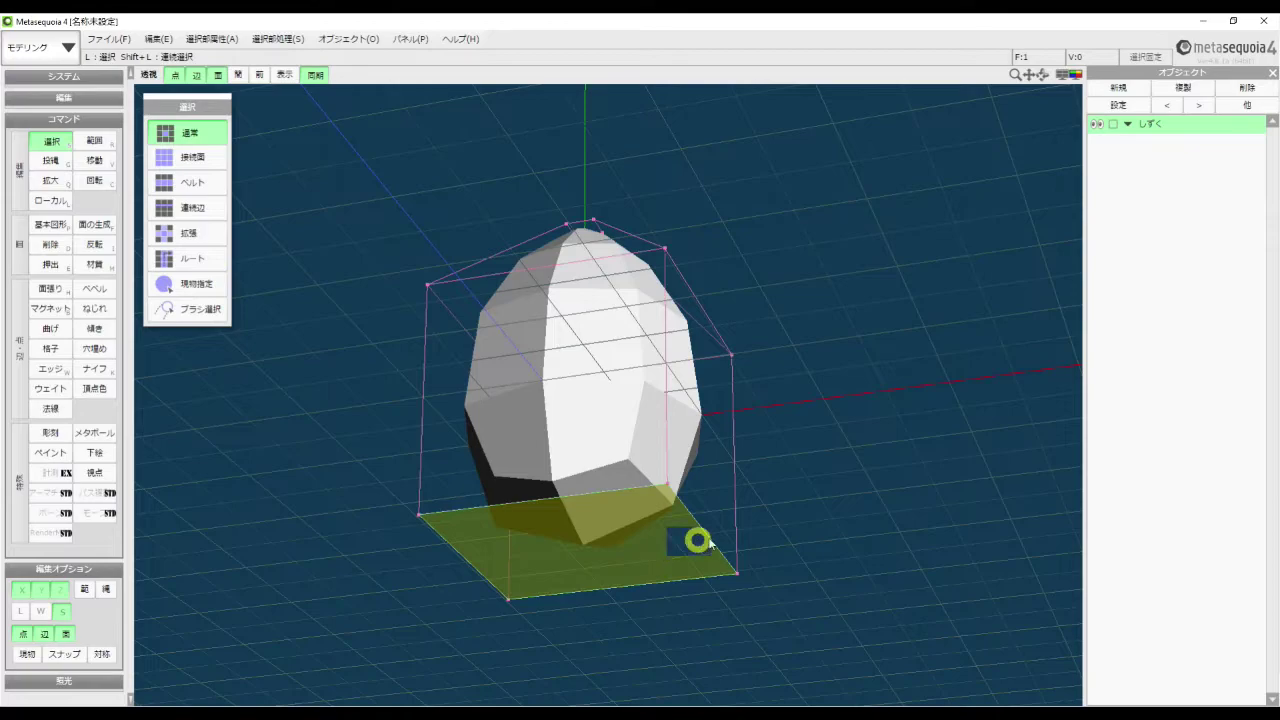
pyautogui.moveTo(871, 491); pyautogui.dragTo(862, 448, button='right')
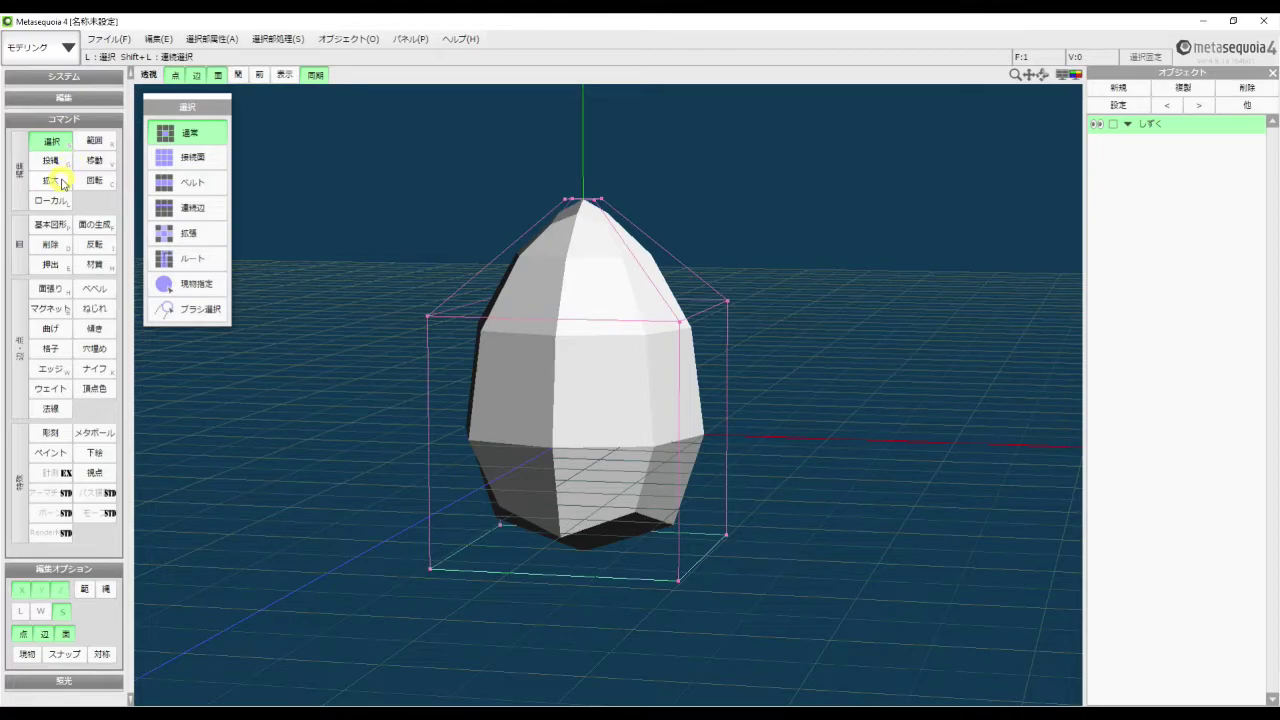
pyautogui.click(52, 180)
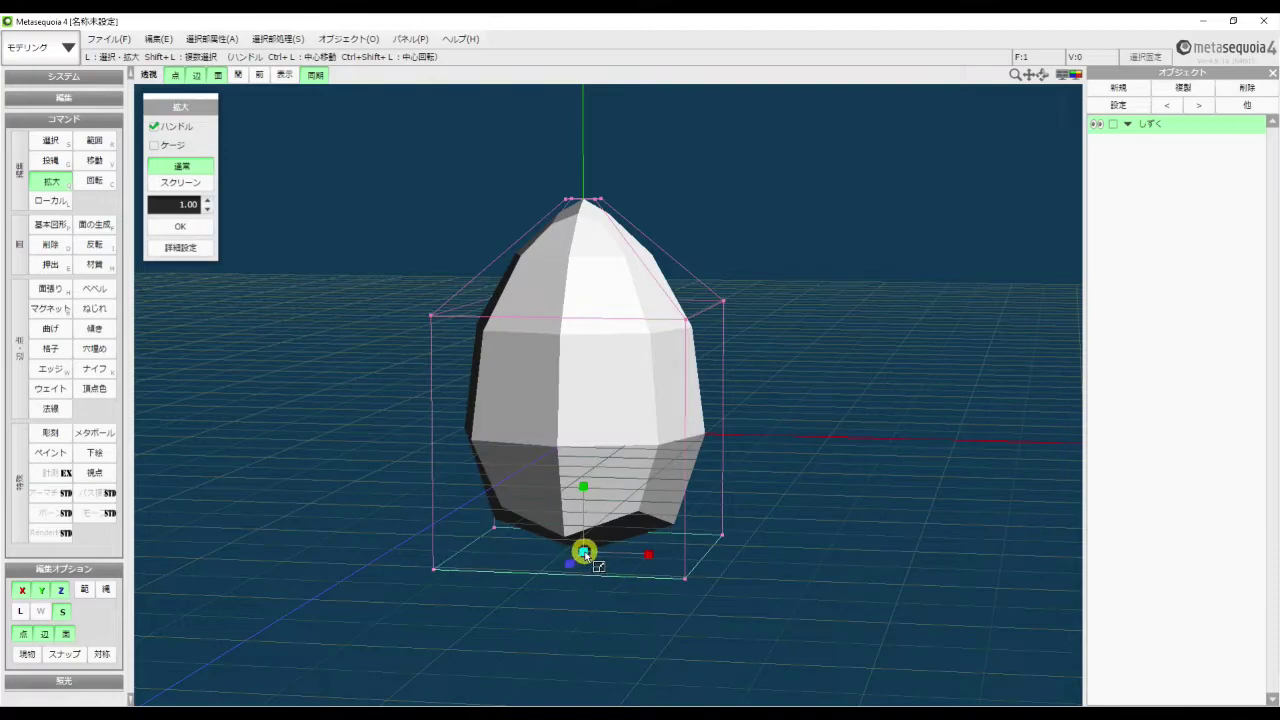
pyautogui.moveTo(584, 552); pyautogui.dragTo(664, 561)
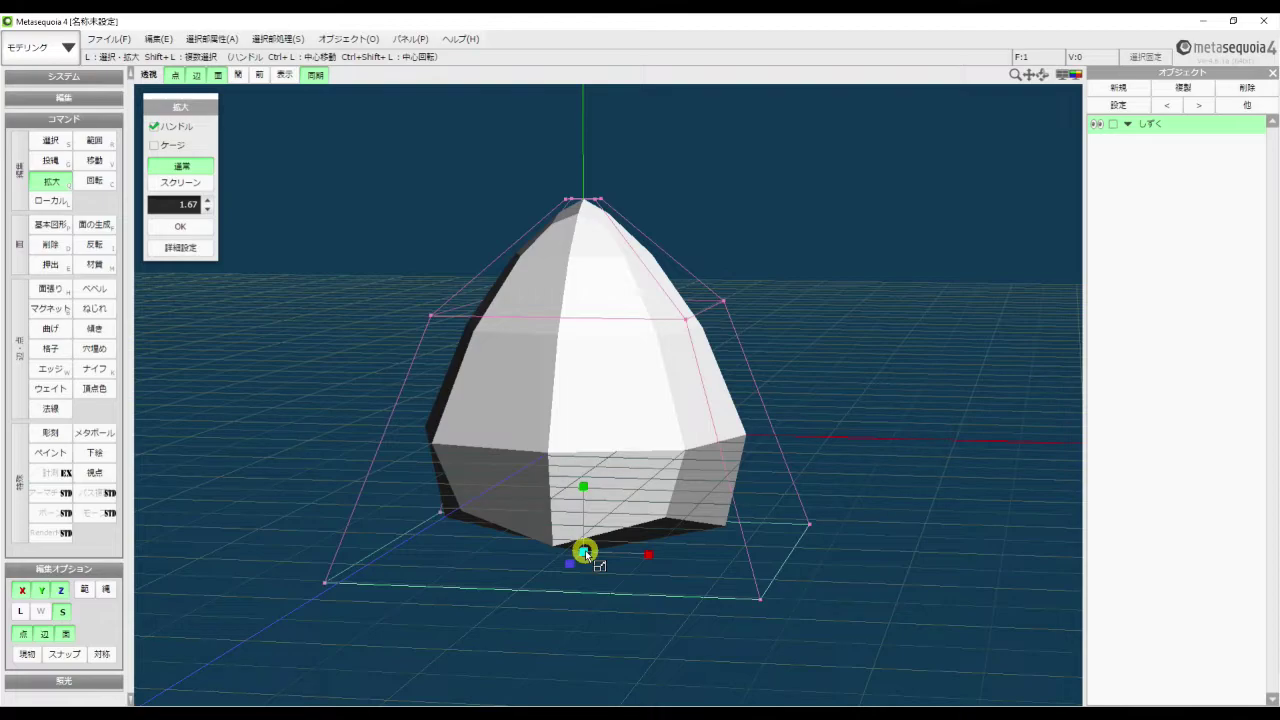
pyautogui.moveTo(585, 552); pyautogui.dragTo(557, 538)
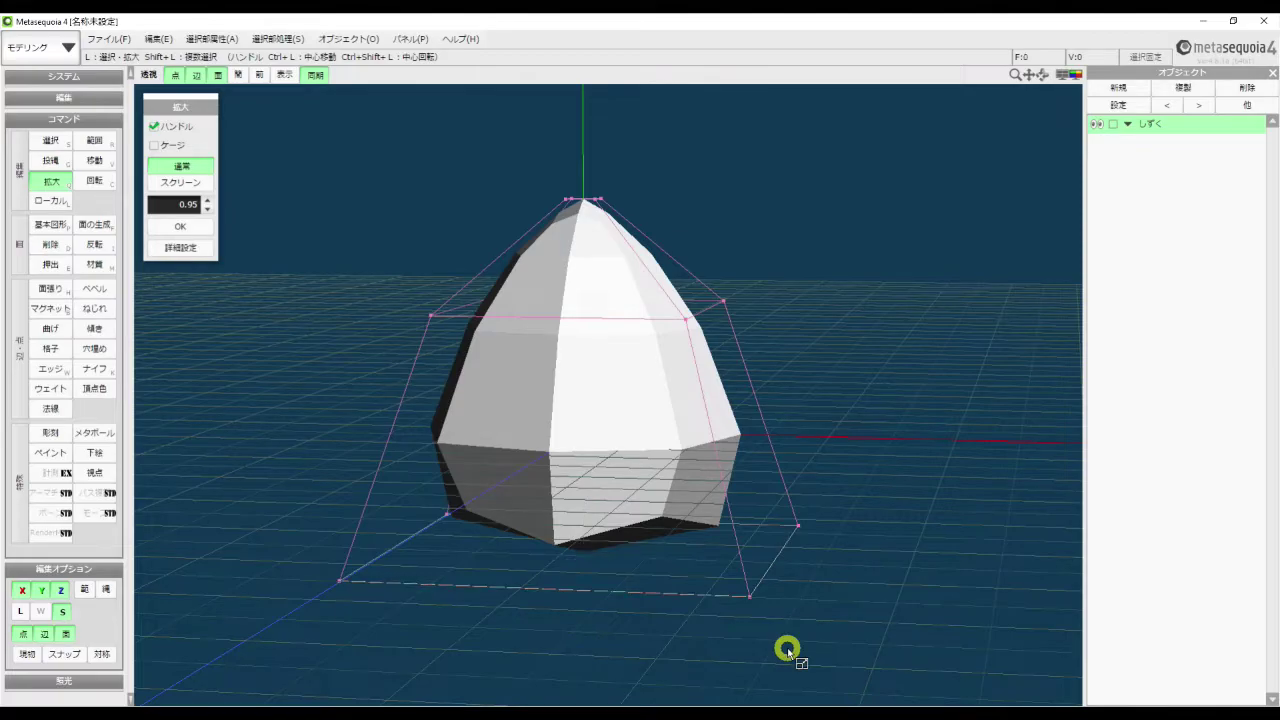
pyautogui.moveTo(831, 654)
pyautogui.mouseDown(button='right')
pyautogui.moveTo(821, 597)
pyautogui.moveTo(826, 651)
pyautogui.mouseUp(button='right')
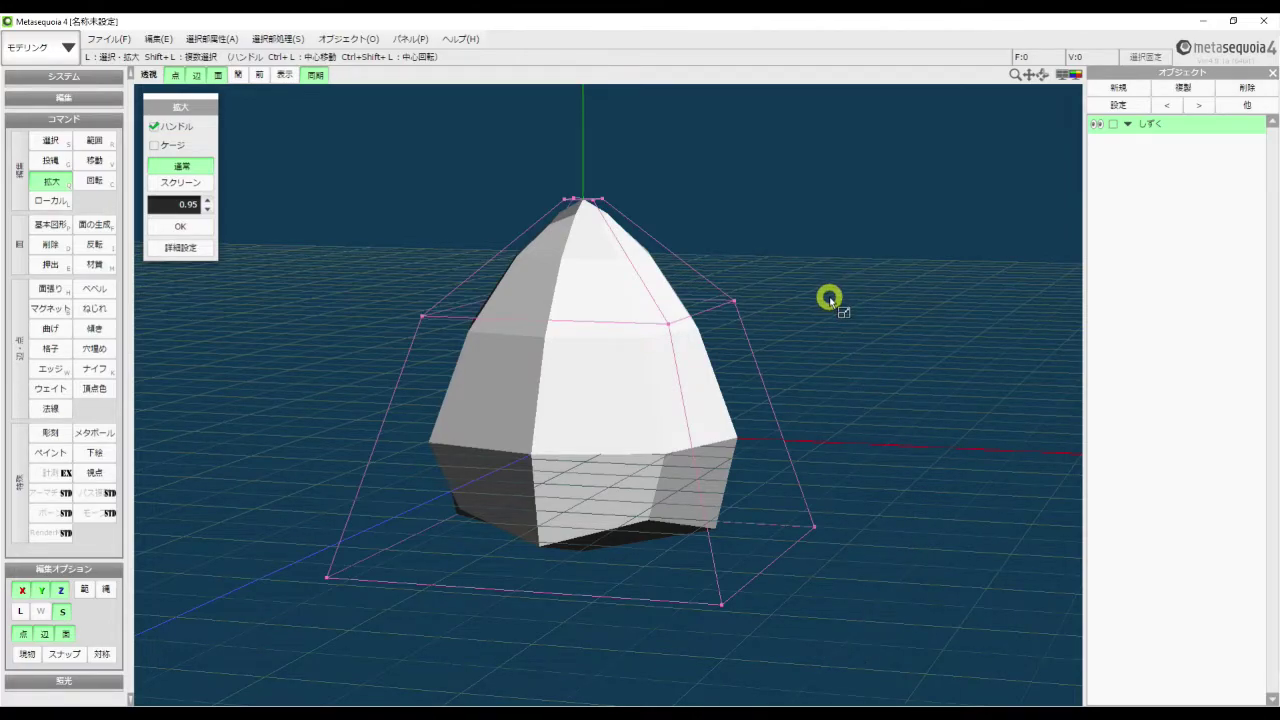
# In front view, select the drop's upper vertices and raise them along Y by about 115, plus about 23 more
pyautogui.click(52, 141)
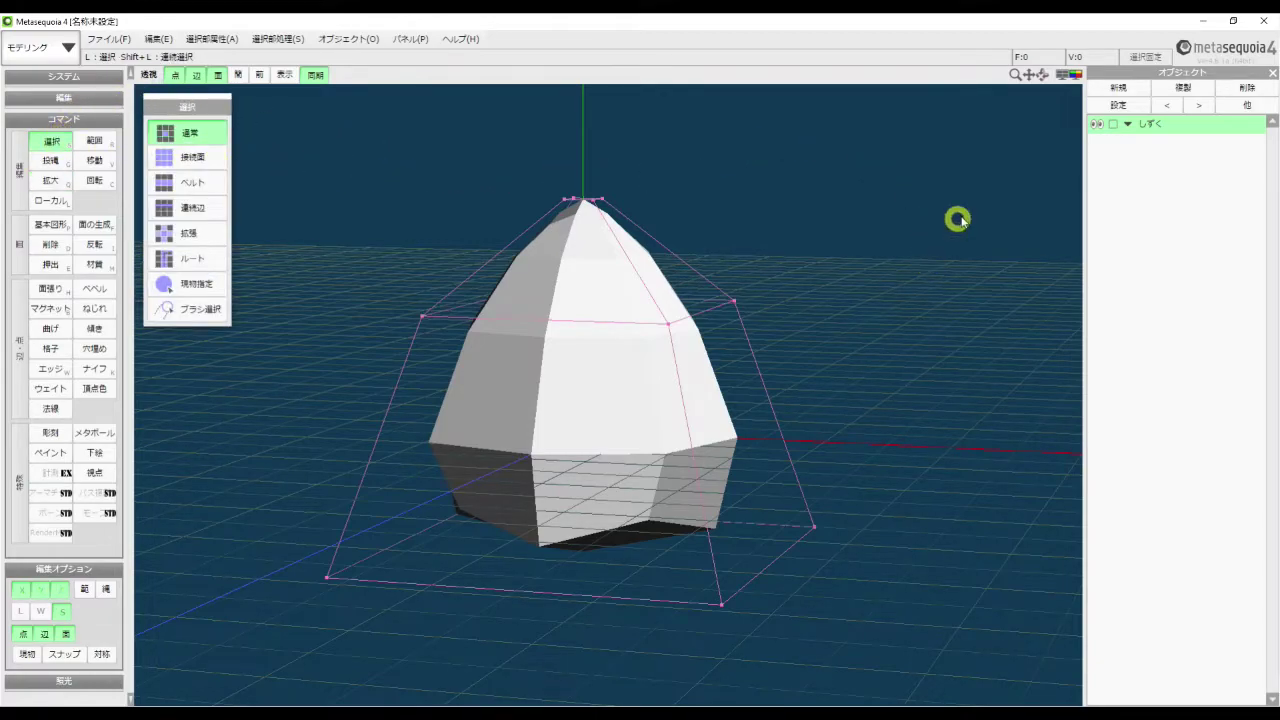
pyautogui.click(1065, 76)
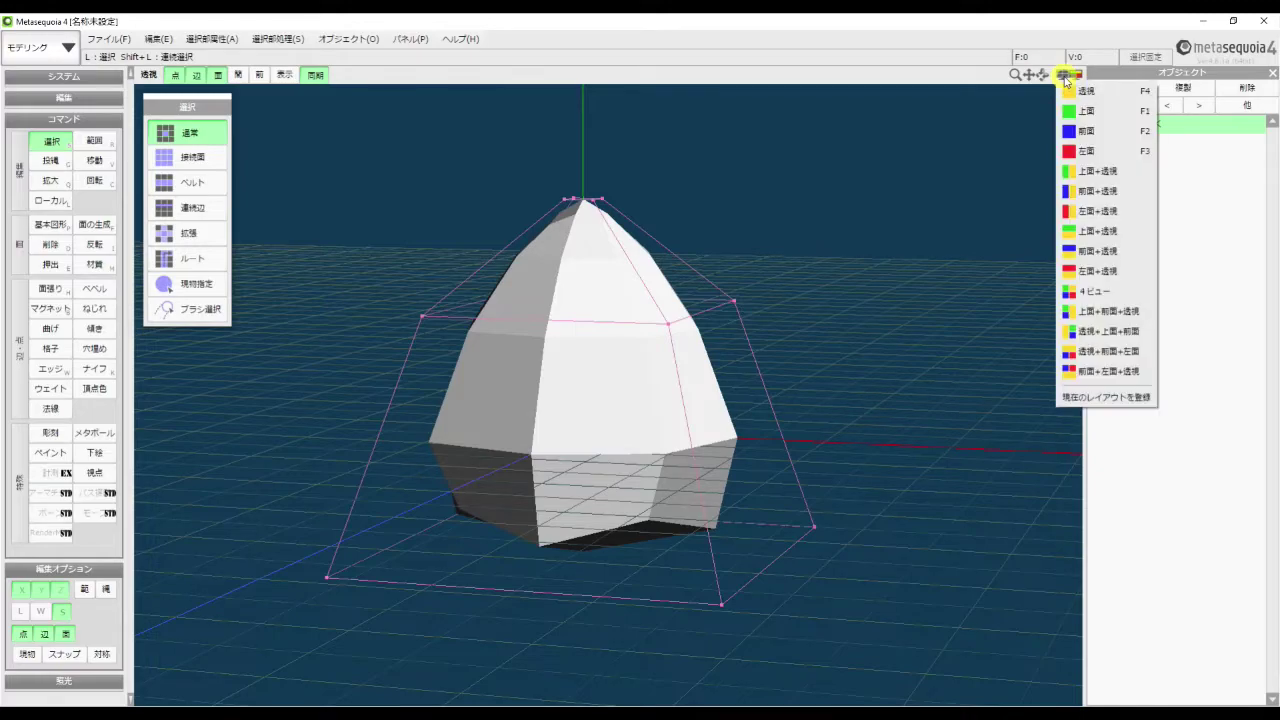
pyautogui.click(1078, 131)
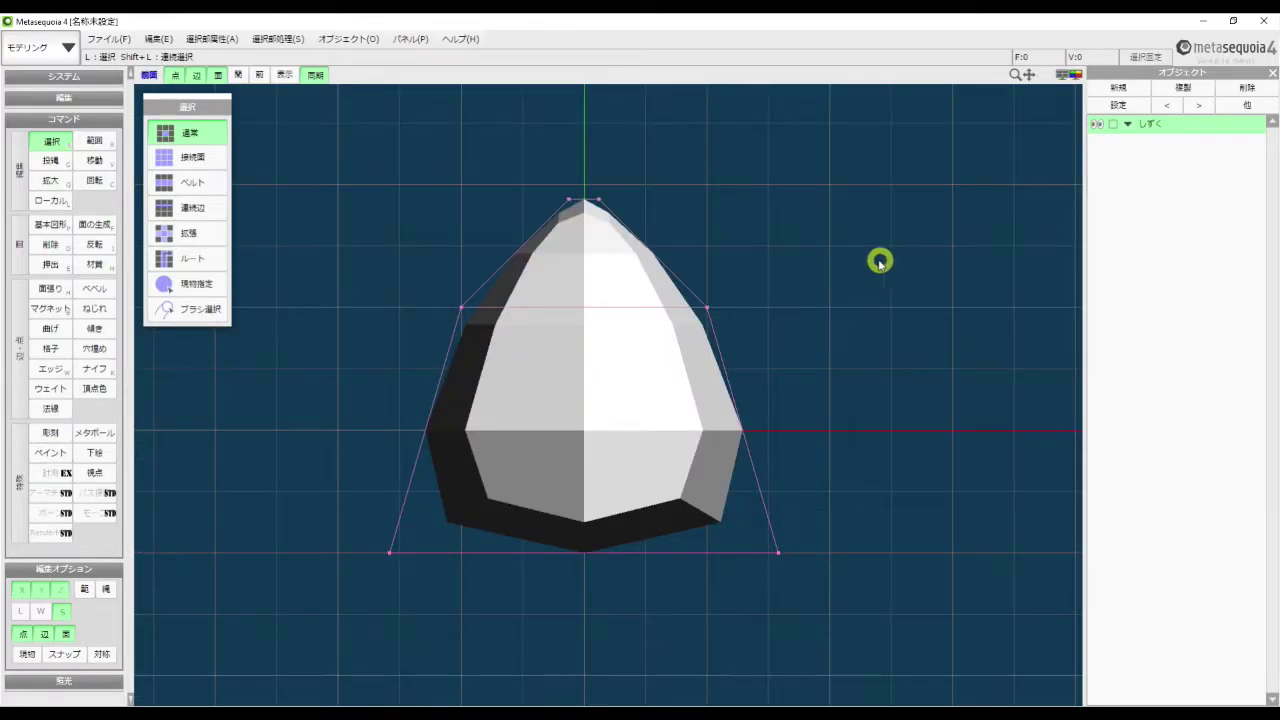
pyautogui.scroll(1, 868, 337)
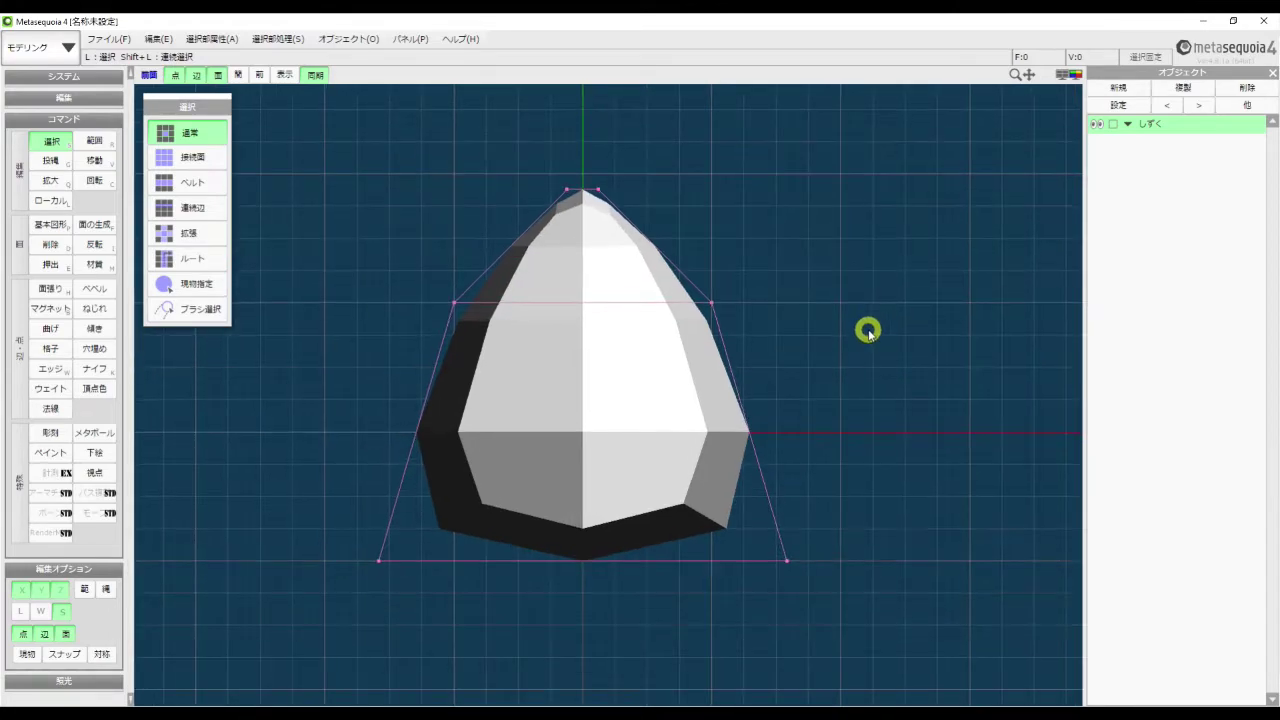
pyautogui.moveTo(900, 277); pyautogui.dragTo(892, 330, button='middle')
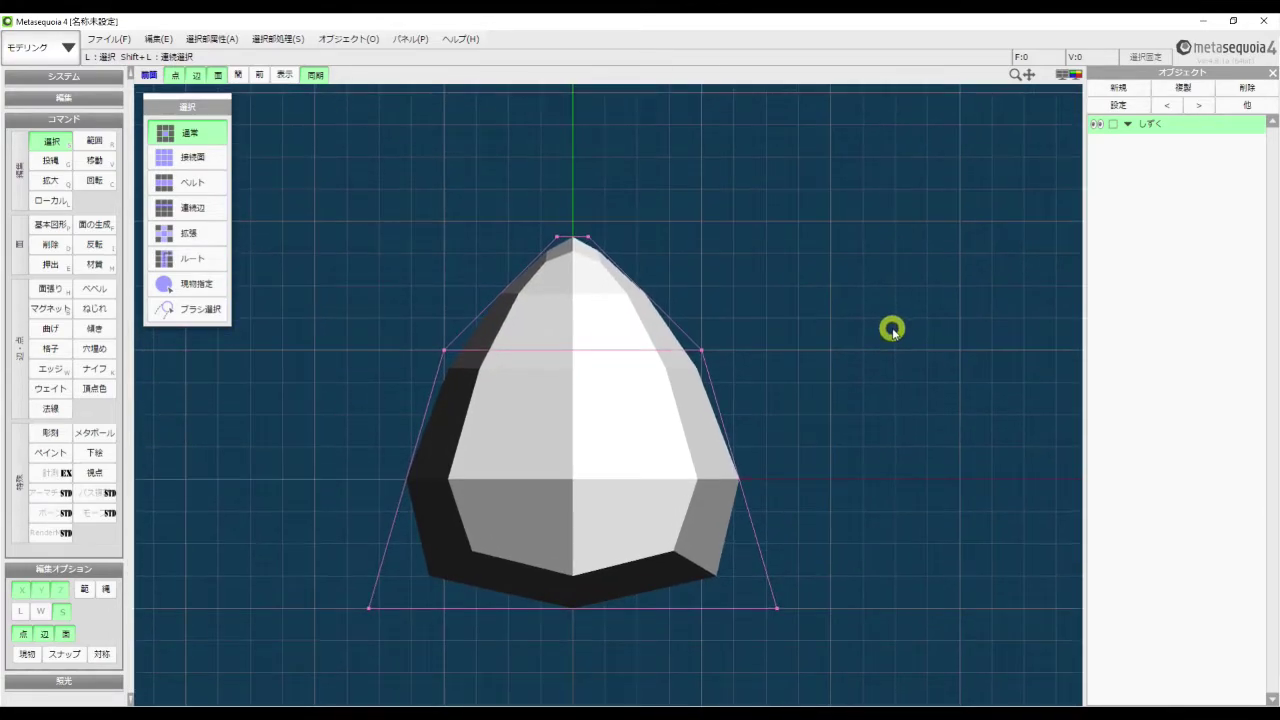
pyautogui.click(93, 141)
pyautogui.moveTo(390, 174); pyautogui.dragTo(758, 407)
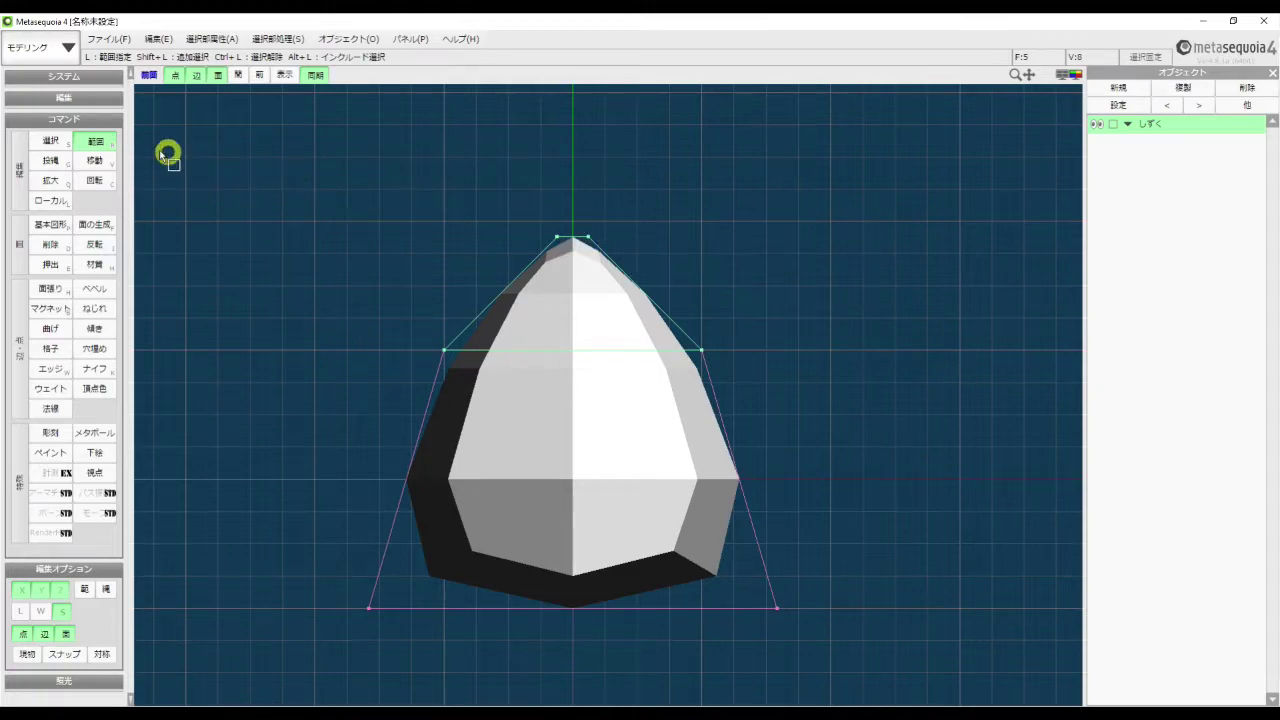
pyautogui.click(95, 161)
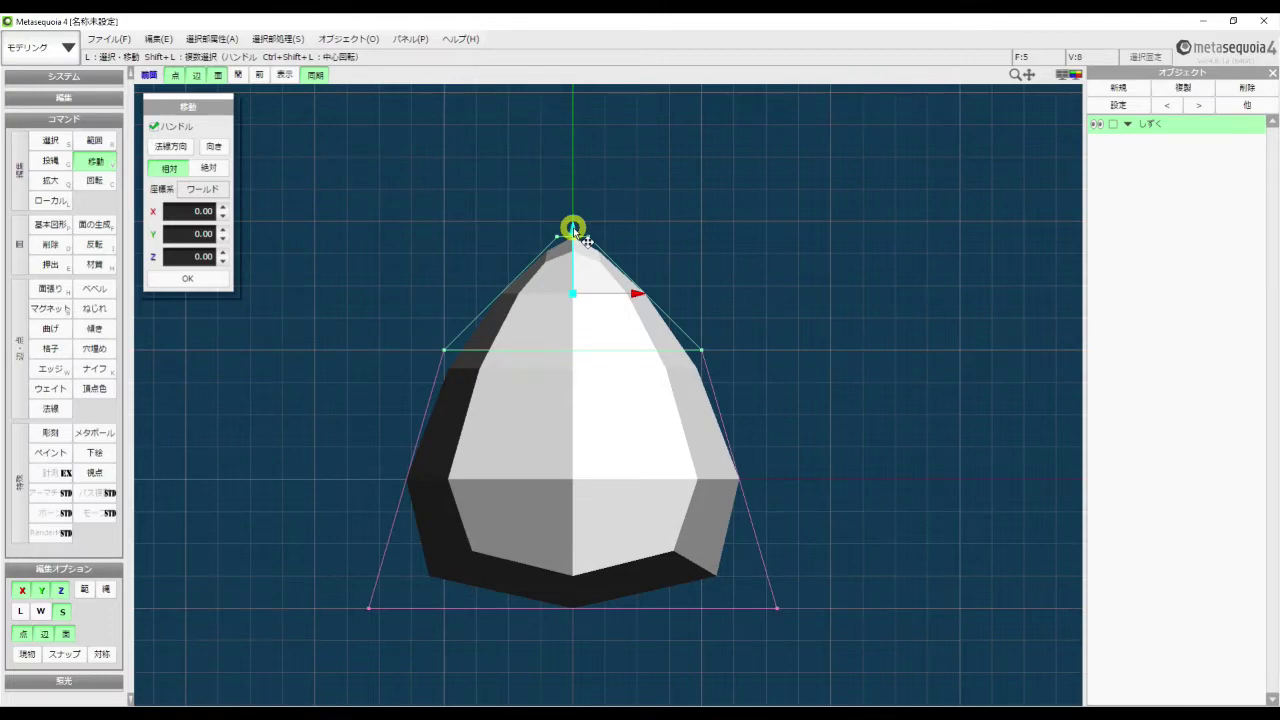
pyautogui.moveTo(586, 241); pyautogui.dragTo(575, 84)
pyautogui.moveTo(909, 234); pyautogui.dragTo(907, 284, button='middle')
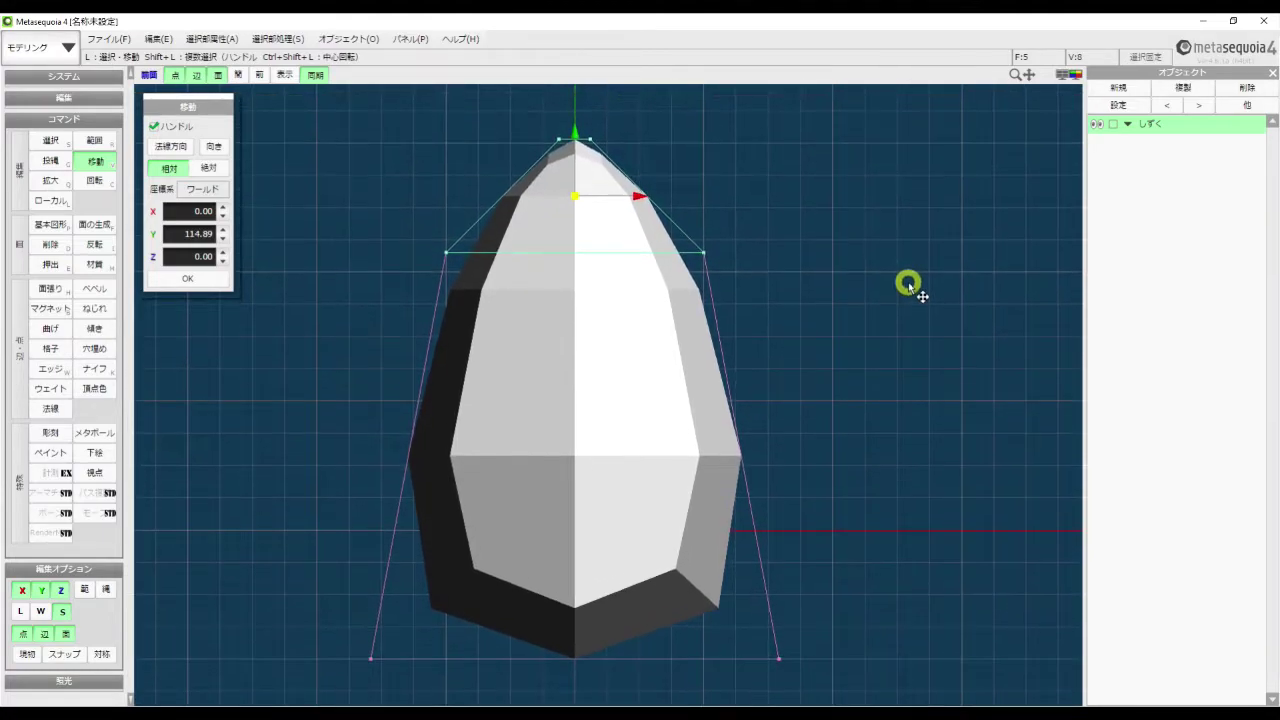
pyautogui.moveTo(577, 134); pyautogui.dragTo(576, 106)
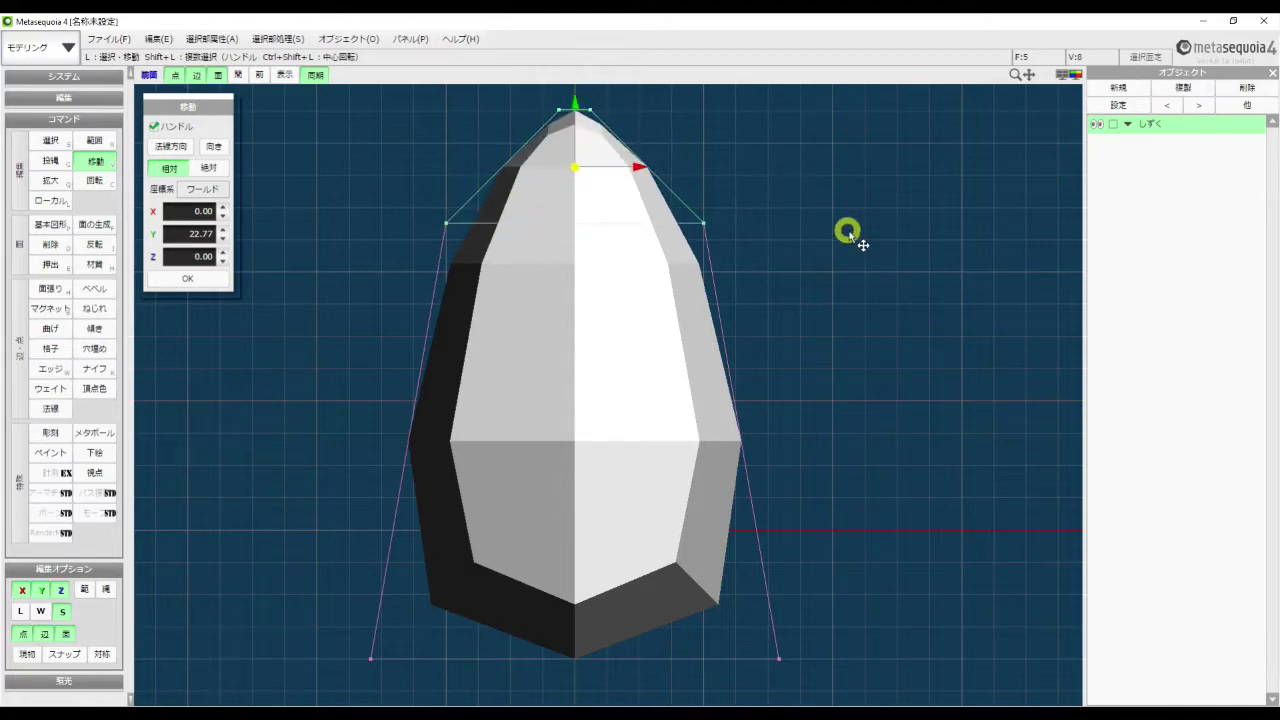
pyautogui.click(888, 274)
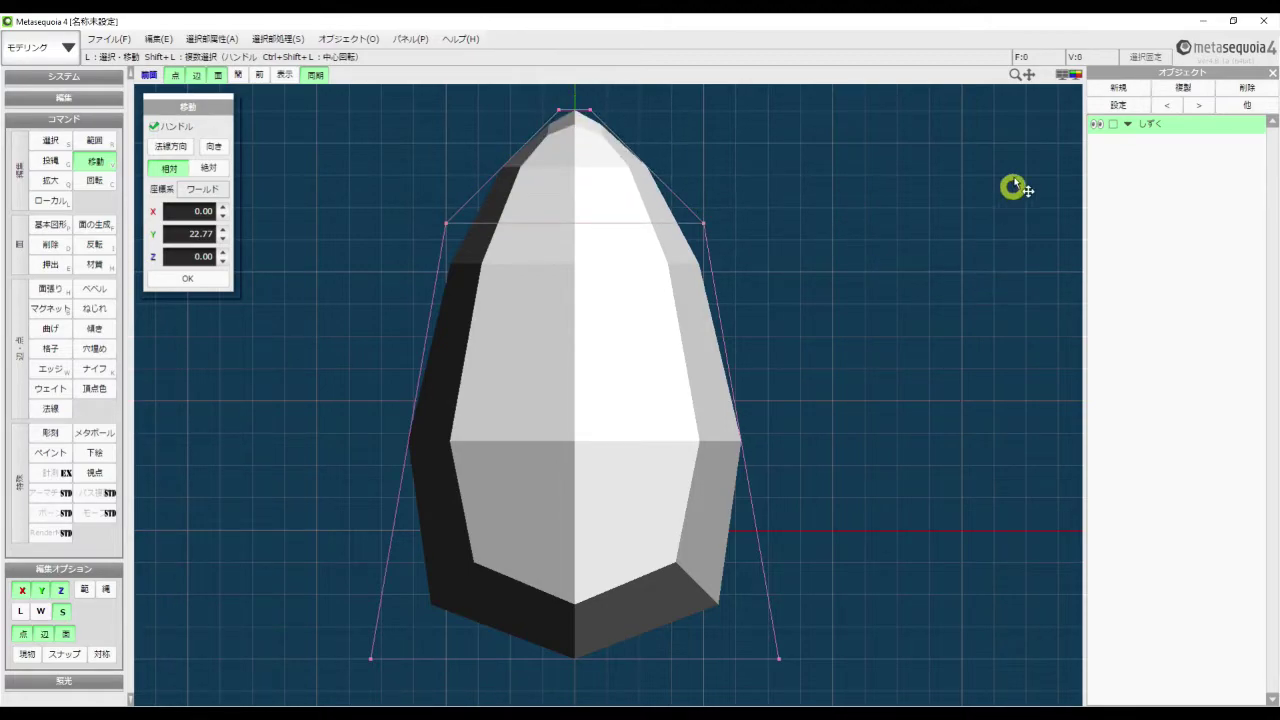
# Return to perspective view and examine the stretched drop from the side and its square bottom face from below
pyautogui.click(1067, 76)
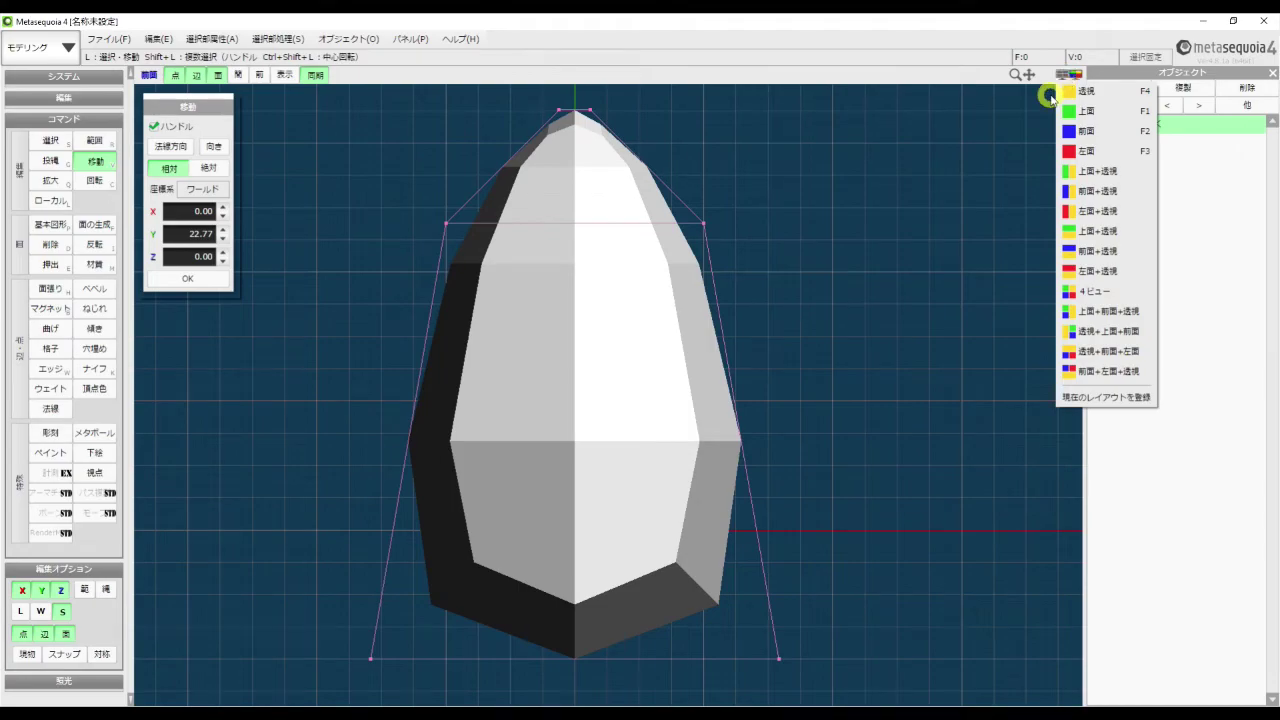
pyautogui.click(1080, 96)
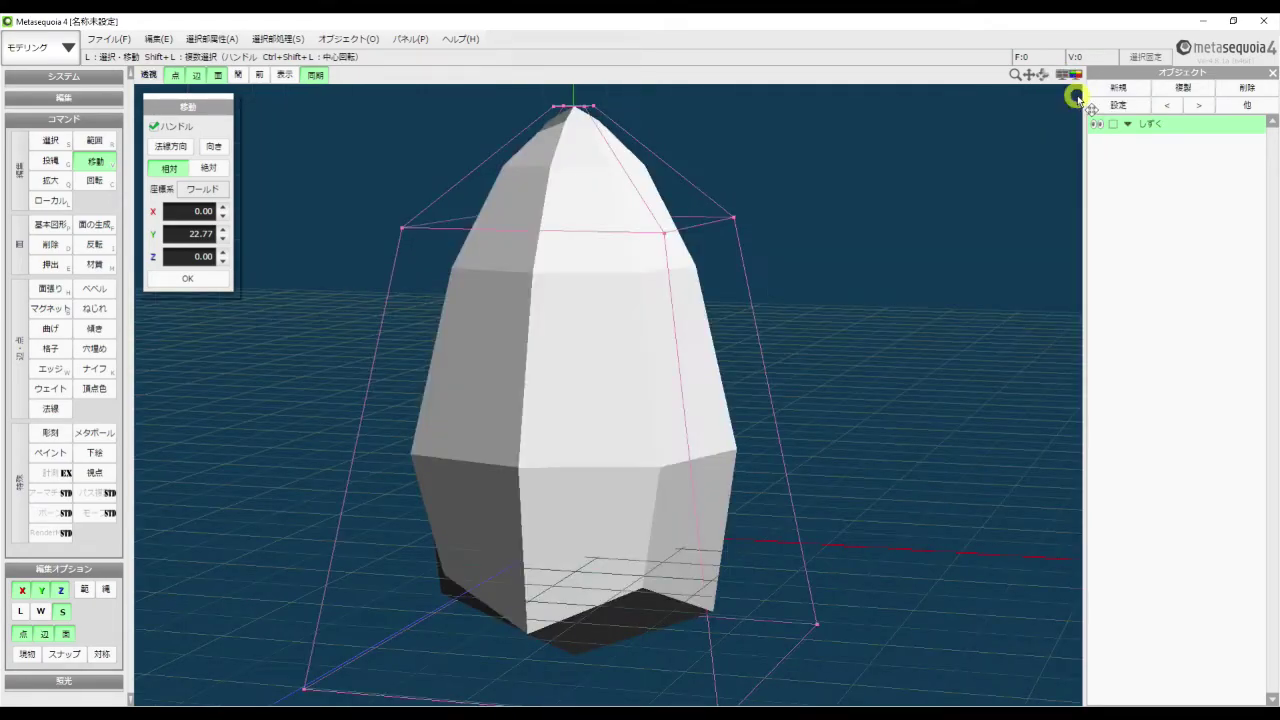
pyautogui.scroll(-5, 888, 236)
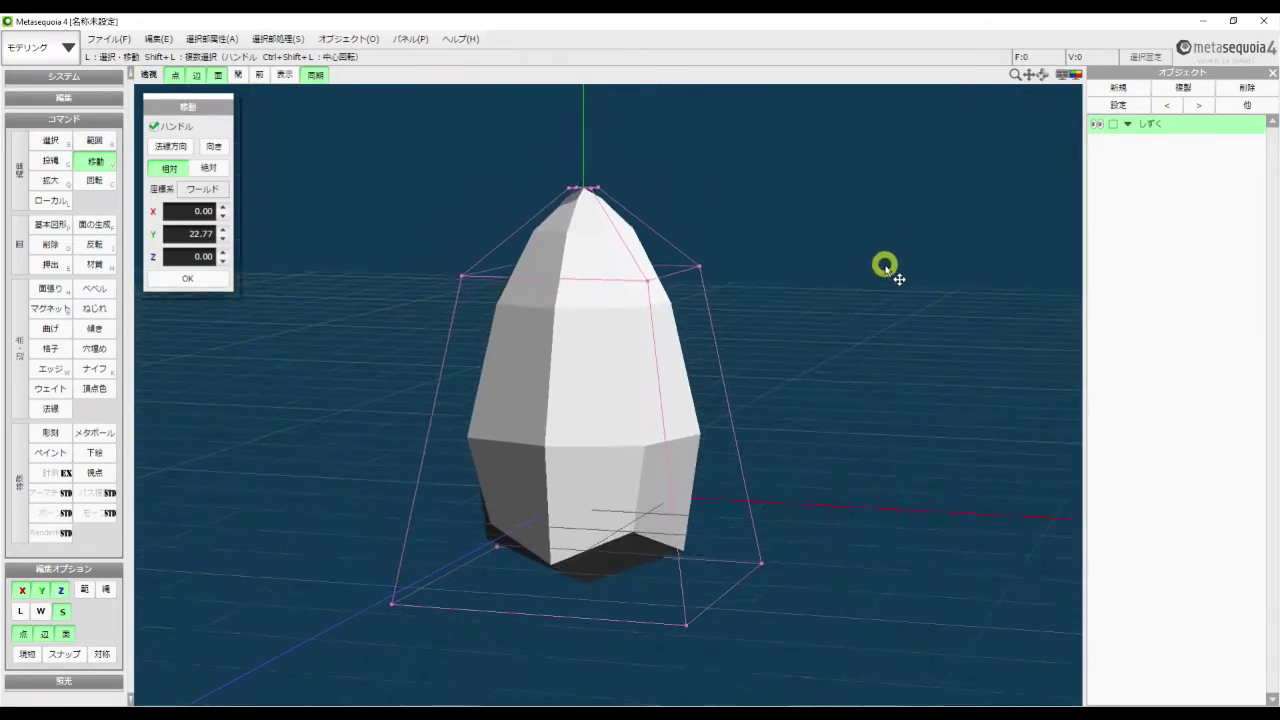
pyautogui.moveTo(903, 276); pyautogui.dragTo(870, 300, button='right')
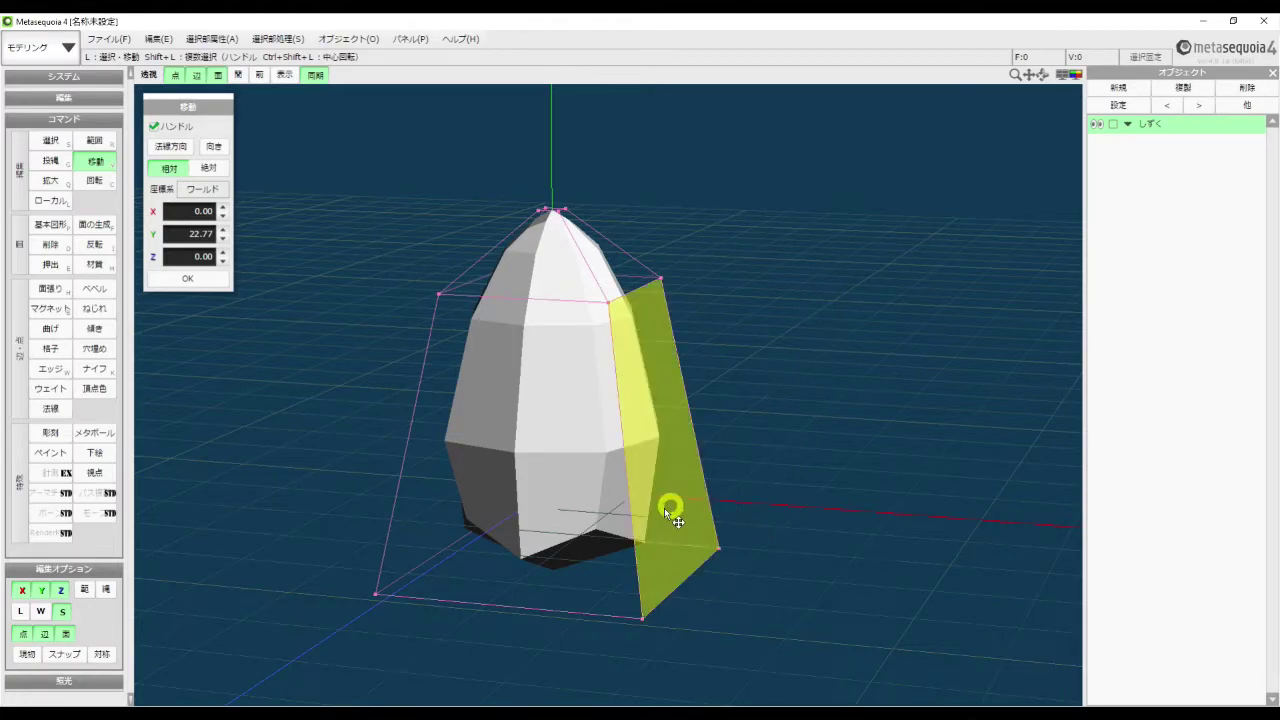
pyautogui.moveTo(767, 325); pyautogui.dragTo(771, 309, button='right')
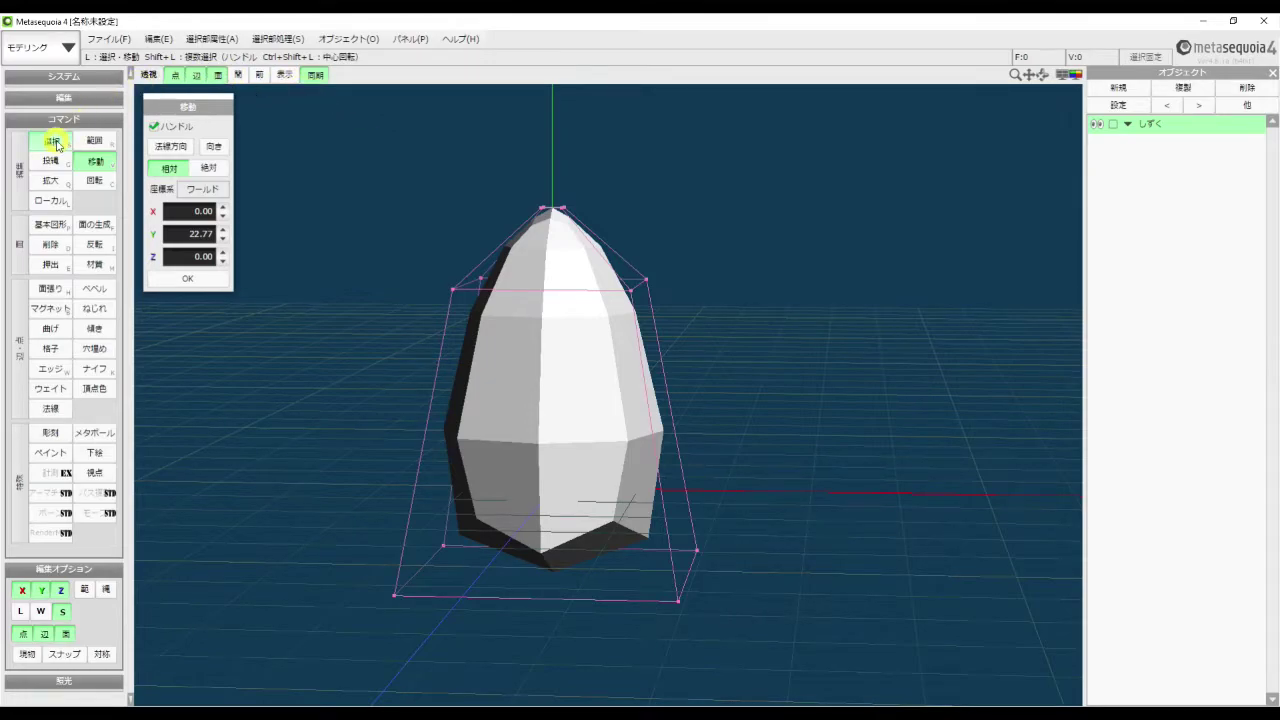
pyautogui.click(57, 145)
pyautogui.moveTo(823, 349); pyautogui.dragTo(880, 335, button='right')
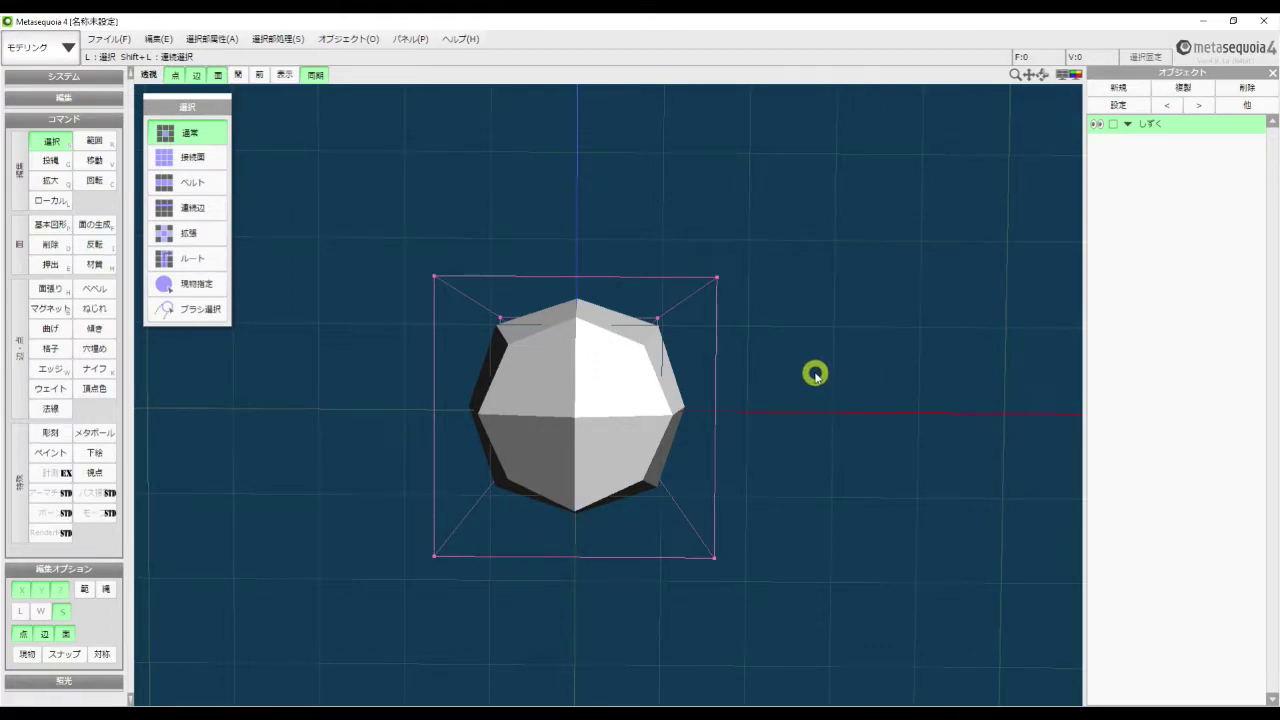
pyautogui.doubleClick(690, 317)
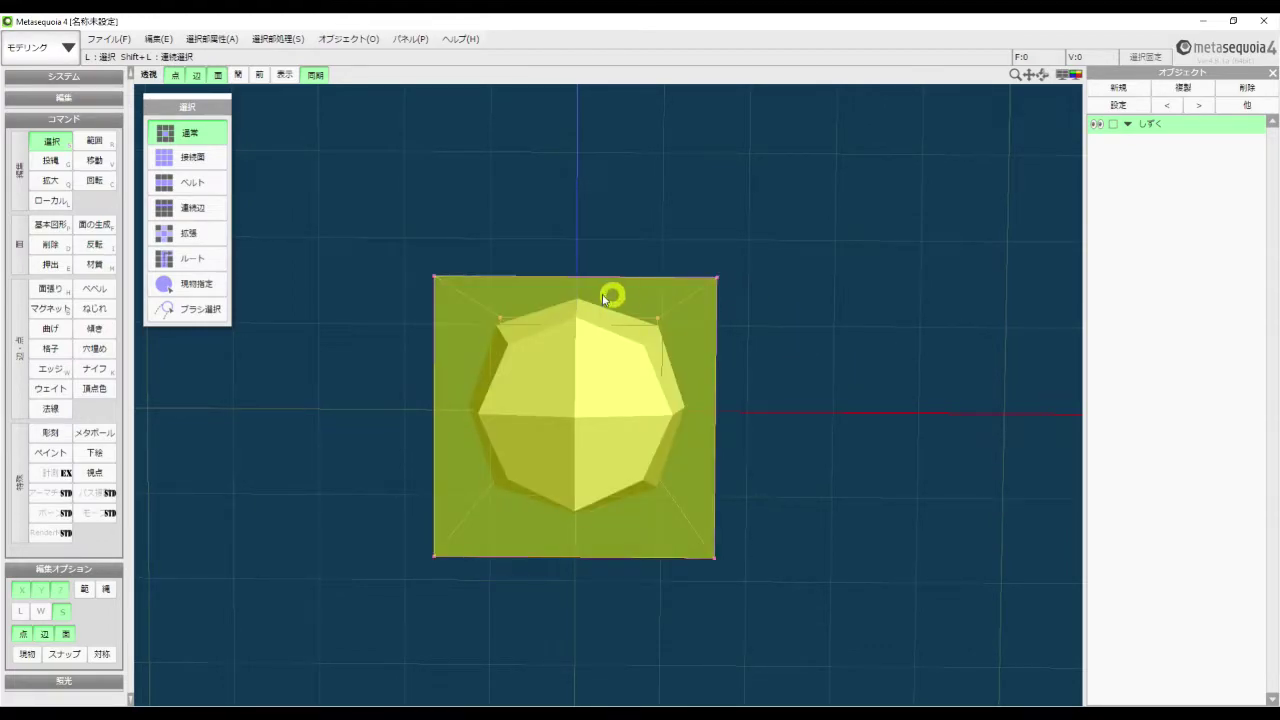
pyautogui.click(848, 410)
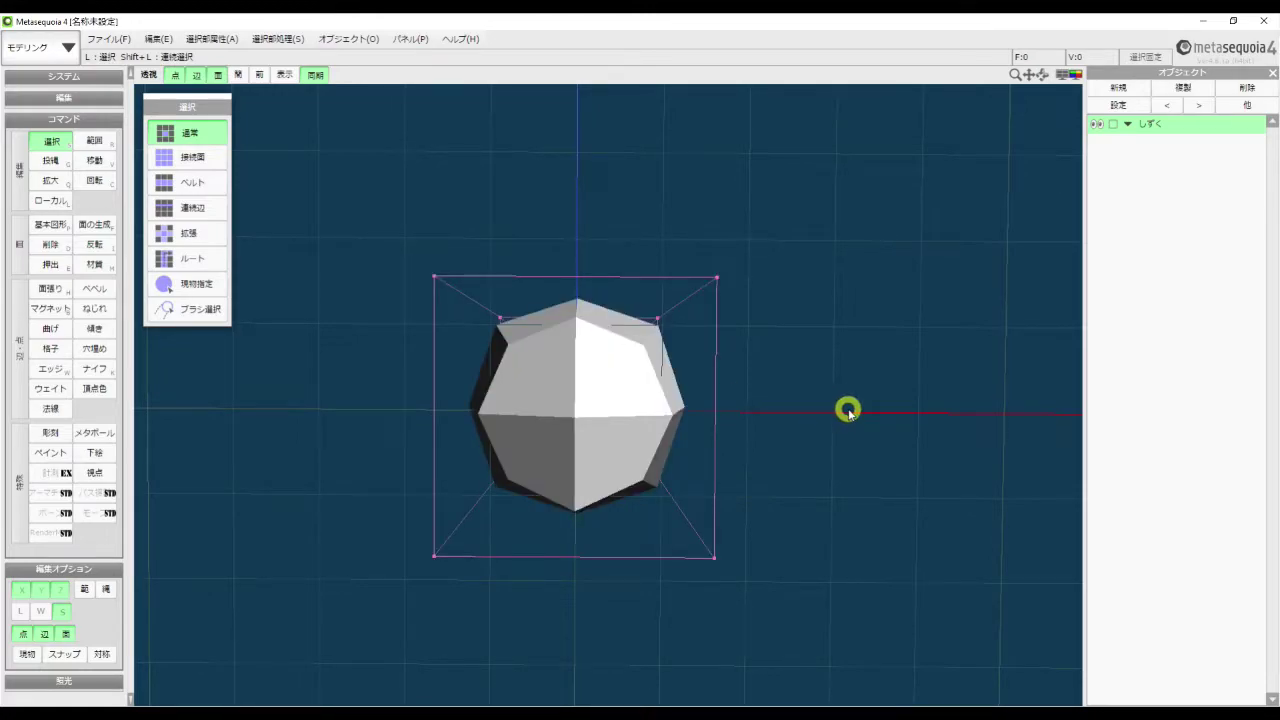
pyautogui.doubleClick(650, 352)
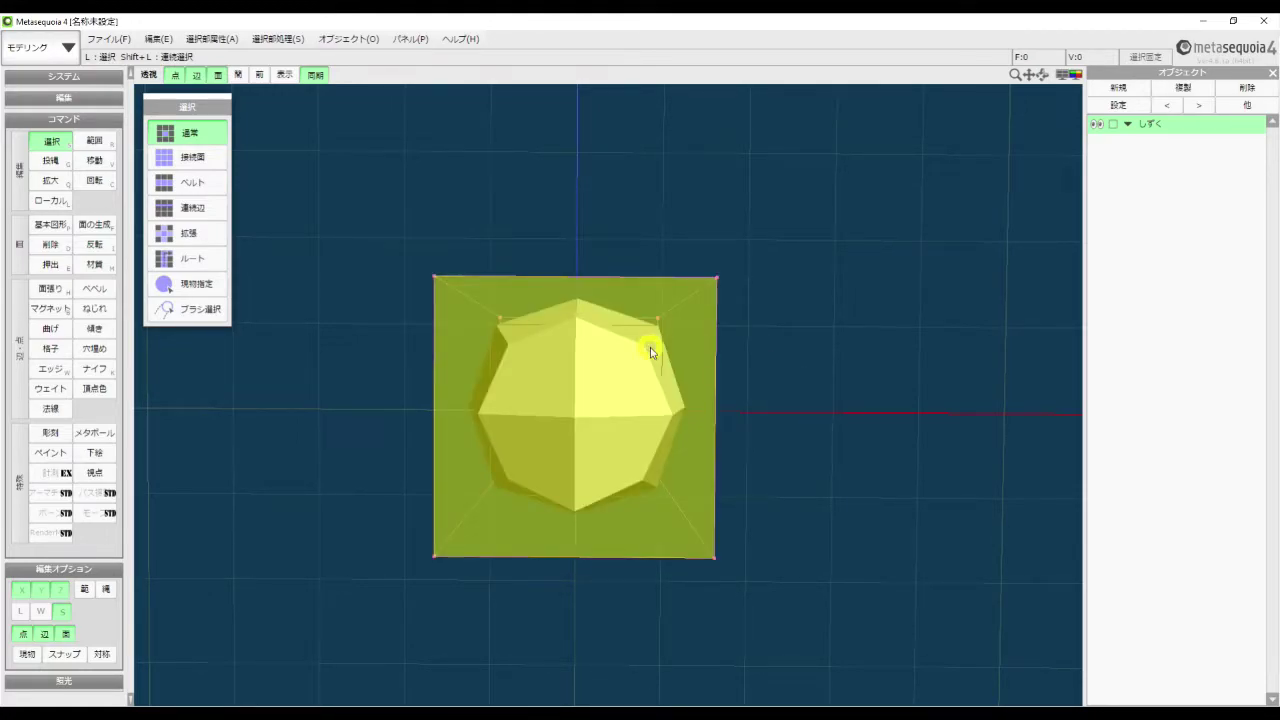
pyautogui.click(824, 380)
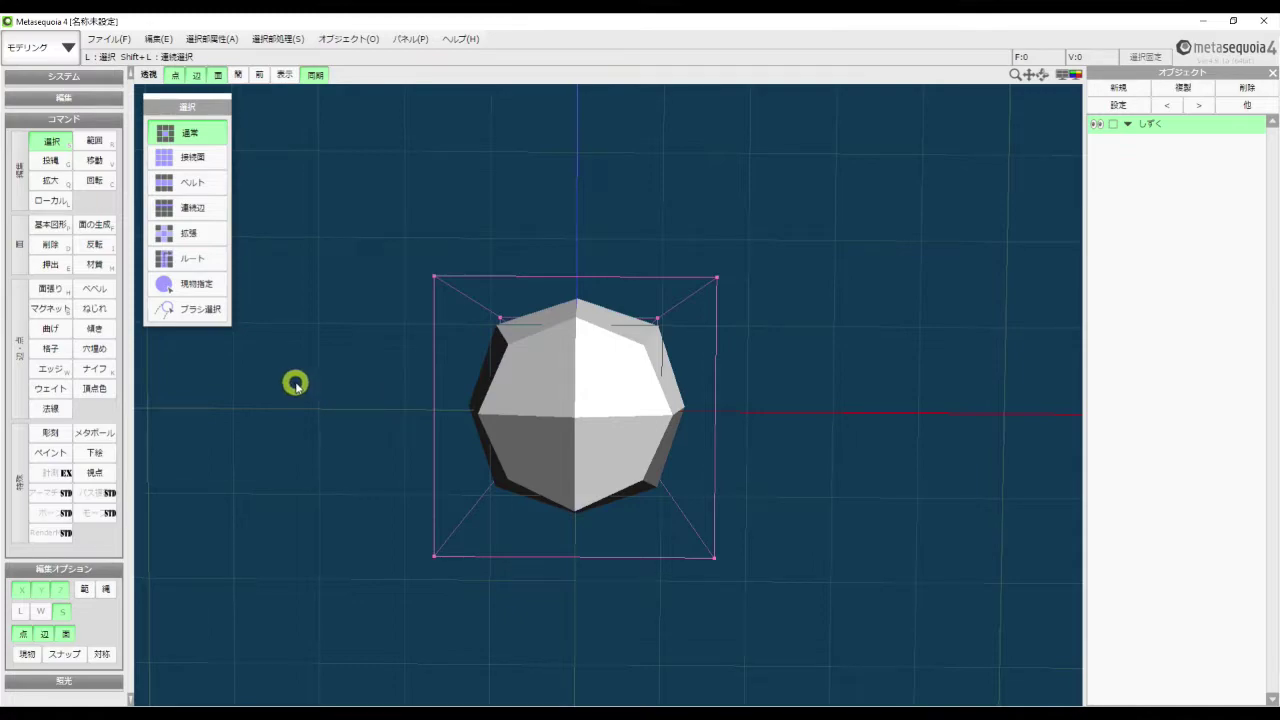
# Divide the bottom face into four quads by adding two crossing edges between the midpoints of its opposite sides
pyautogui.click(56, 372)
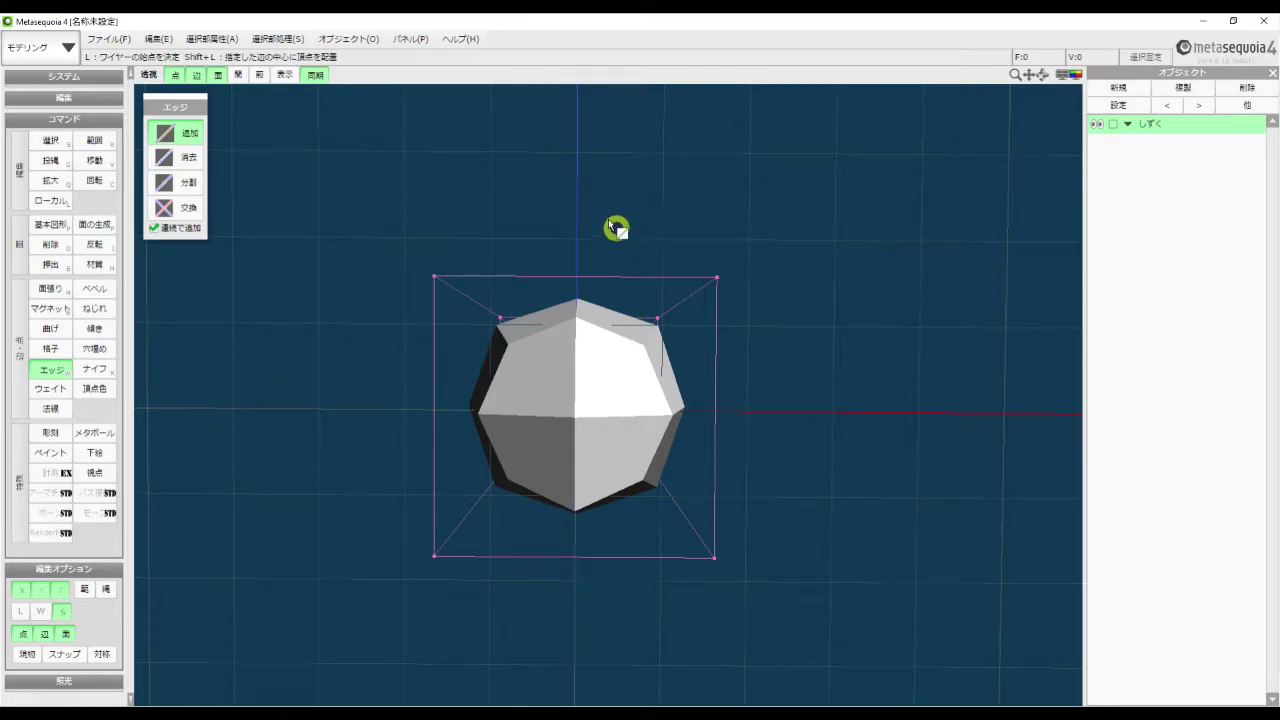
pyautogui.click(580, 277)
pyautogui.click(574, 557)
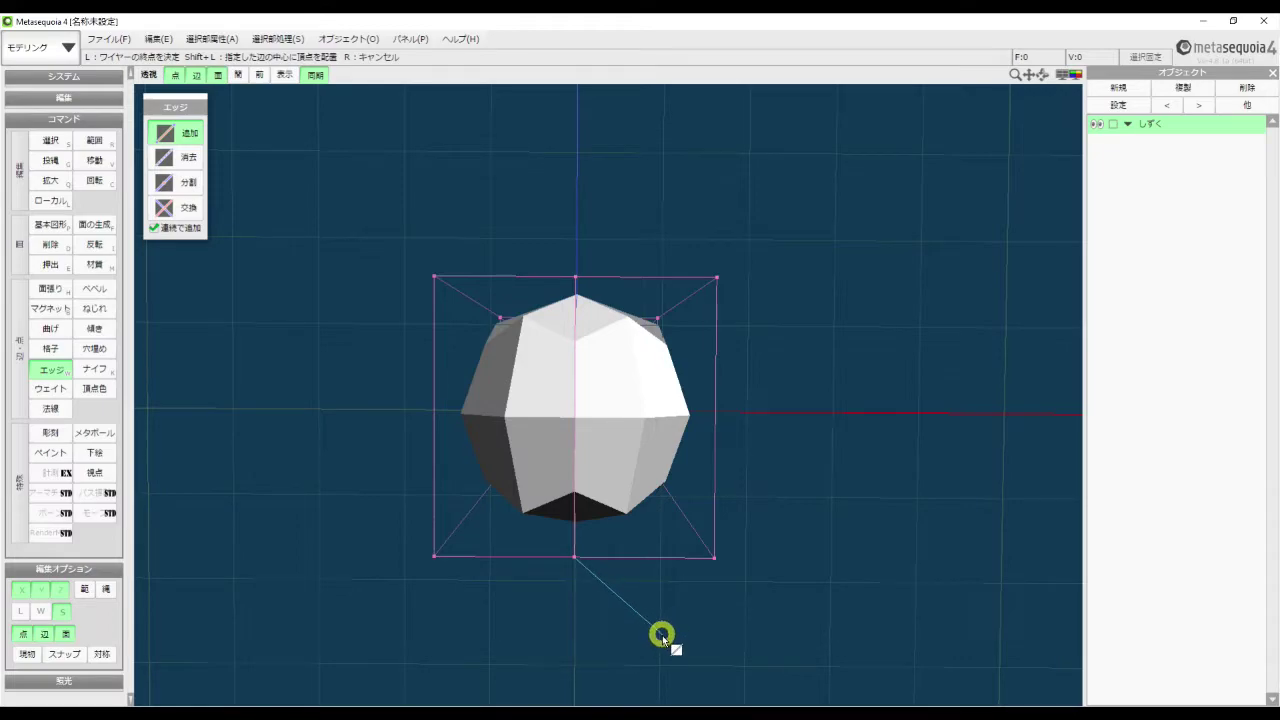
pyautogui.rightClick(762, 628)
pyautogui.click(432, 419)
pyautogui.click(574, 417)
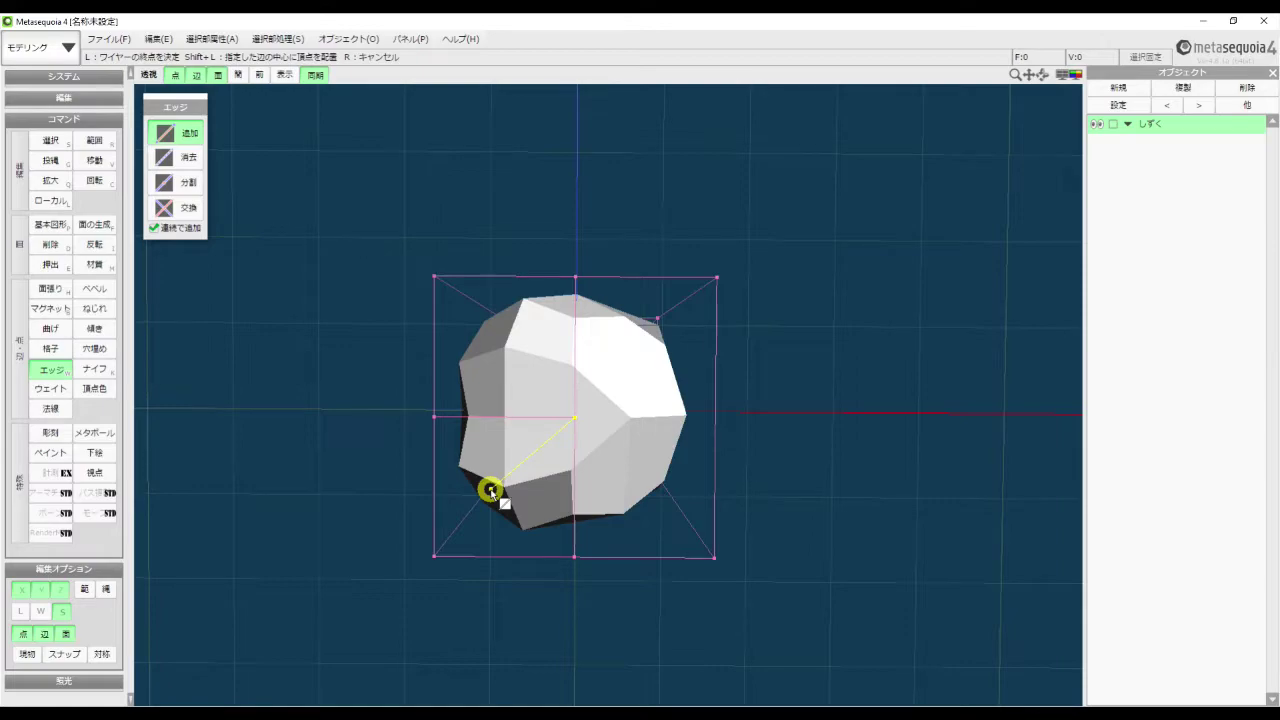
pyautogui.click(714, 418)
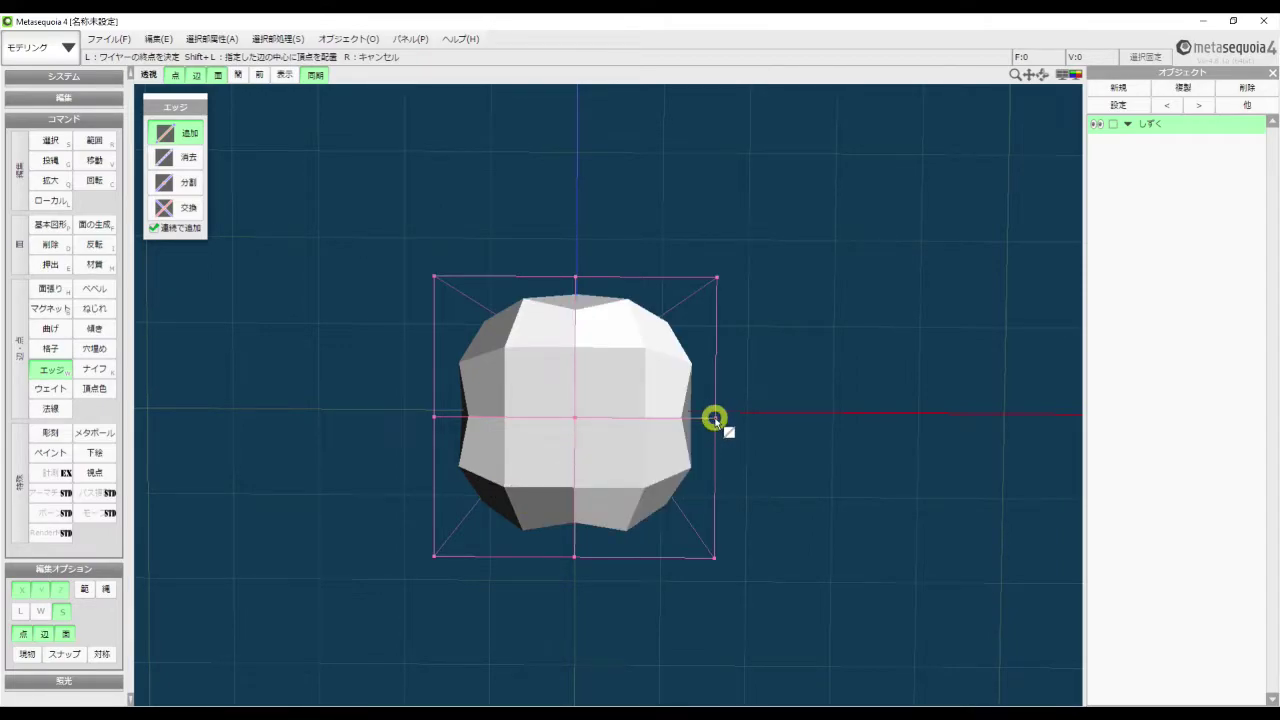
pyautogui.rightClick(842, 436)
# Inspect the divided bottom face and the drop's lower contour in perspective from below and from the side
pyautogui.click(50, 141)
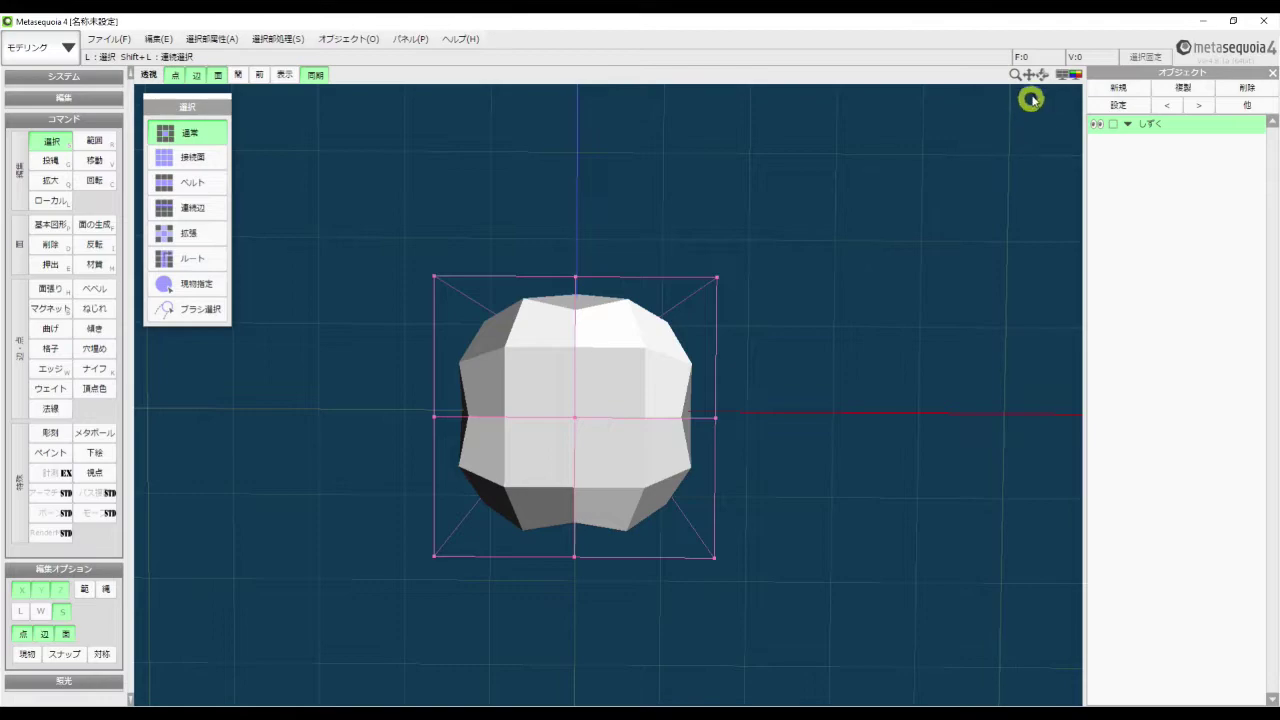
pyautogui.click(1069, 75)
pyautogui.click(1071, 98)
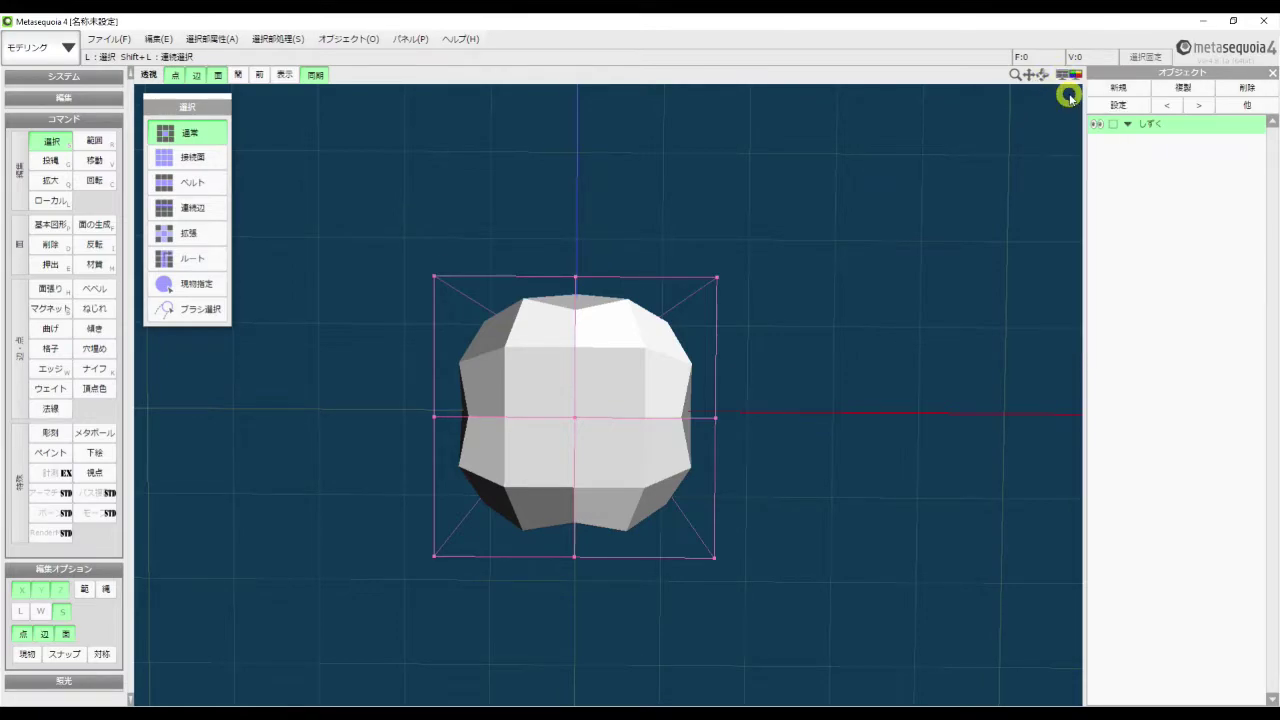
pyautogui.moveTo(1006, 166); pyautogui.dragTo(960, 220, button='right')
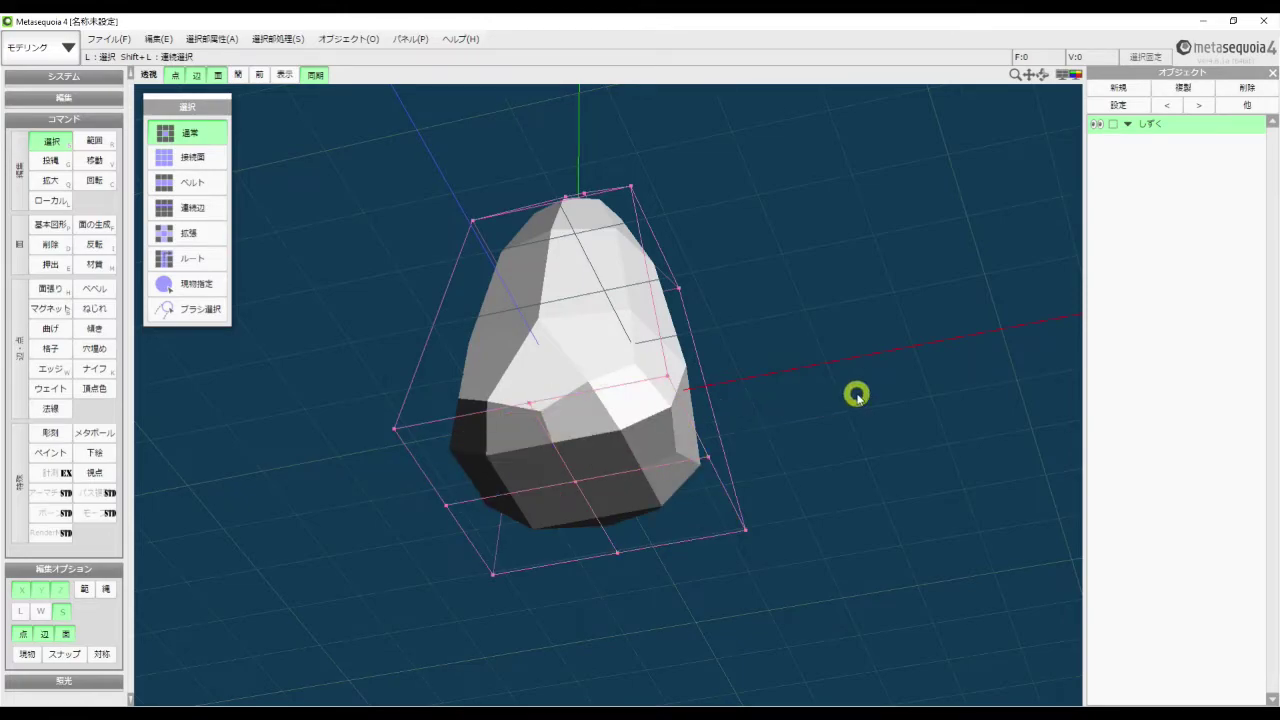
pyautogui.moveTo(857, 386); pyautogui.dragTo(853, 428, button='right')
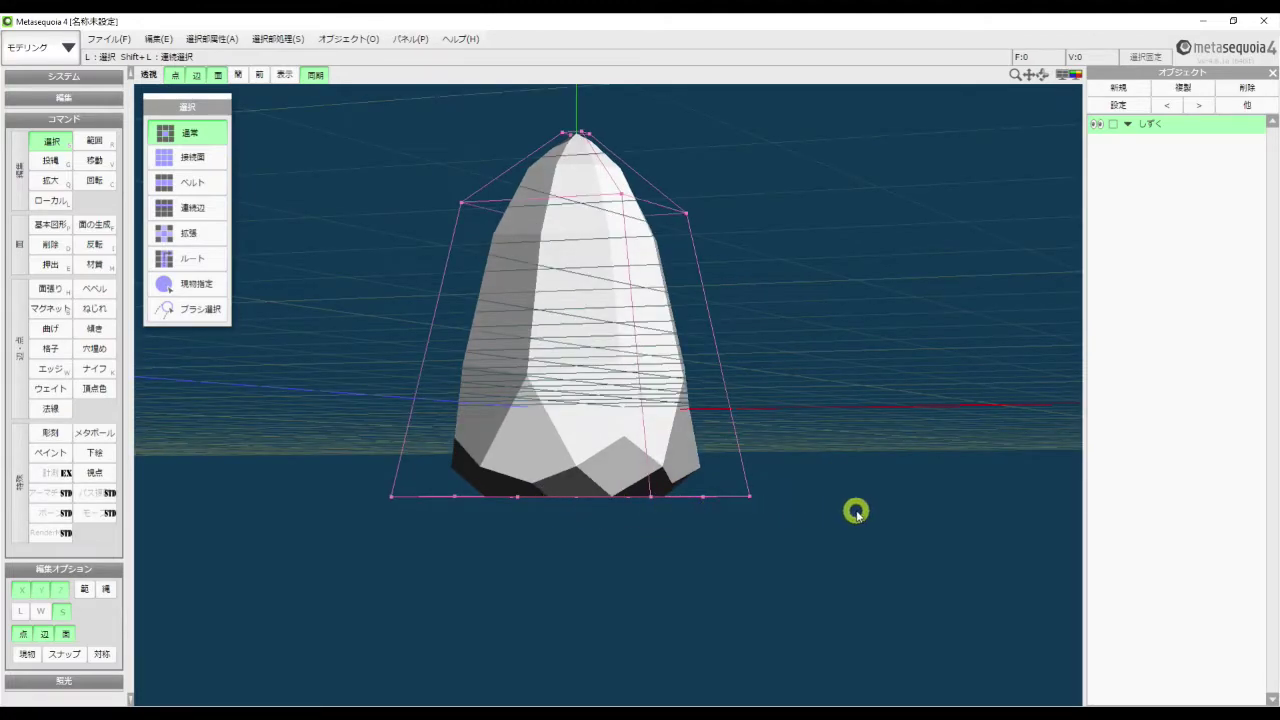
pyautogui.moveTo(840, 447); pyautogui.dragTo(846, 478, button='right')
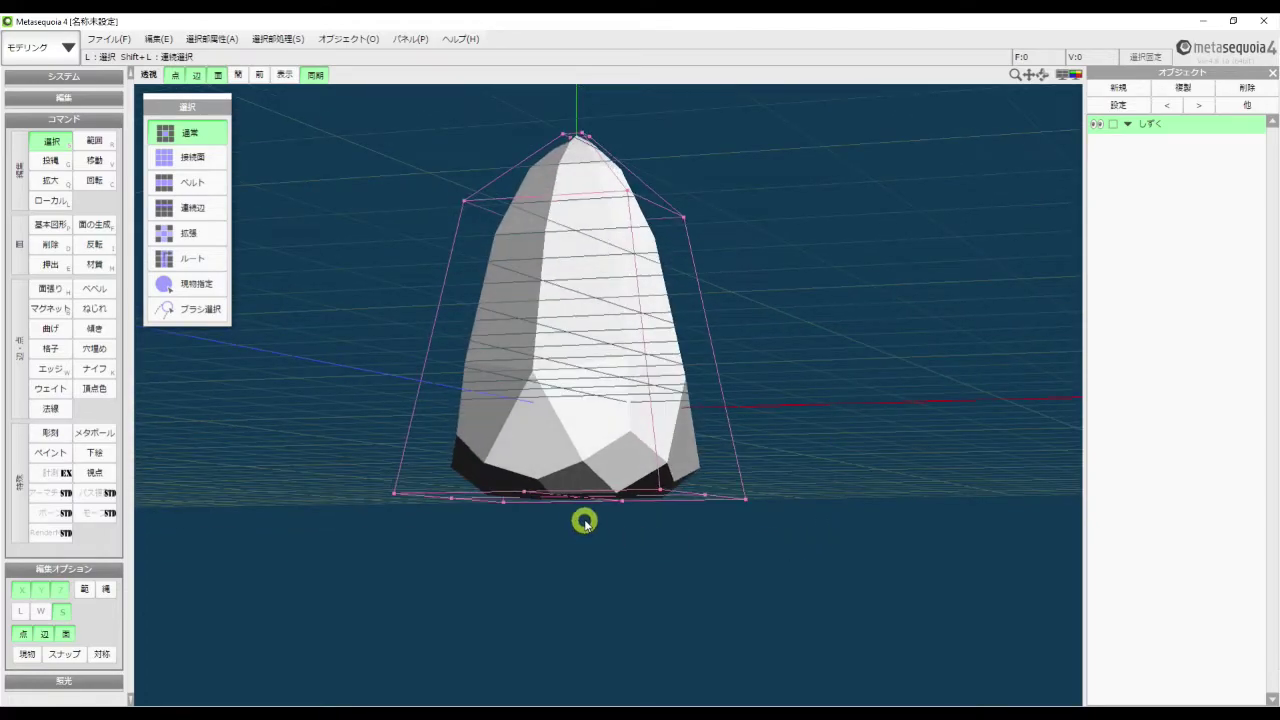
# Select the center vertex of the divided bottom face and, in front view, lower it along Y by about 151, plus about 15 more
pyautogui.moveTo(797, 526); pyautogui.dragTo(803, 497, button='right')
pyautogui.click(613, 460)
pyautogui.moveTo(574, 486); pyautogui.dragTo(768, 520, button='right')
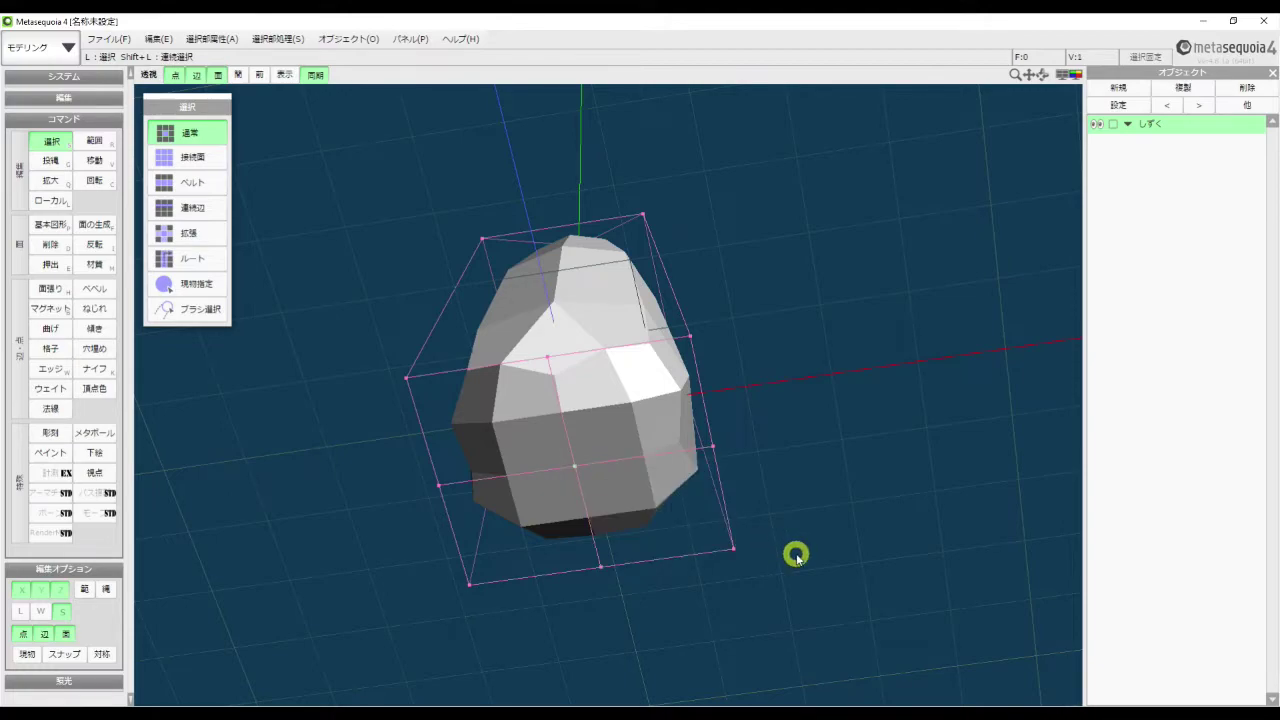
pyautogui.click(1061, 76)
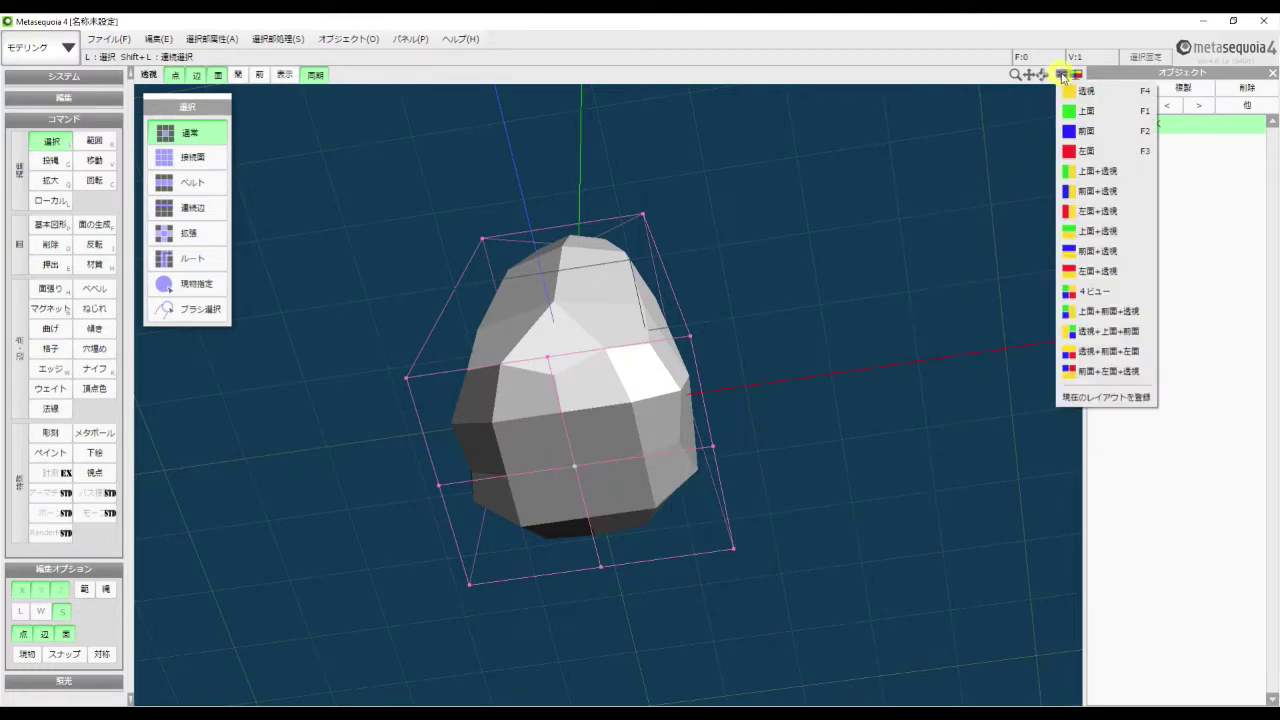
pyautogui.click(1086, 131)
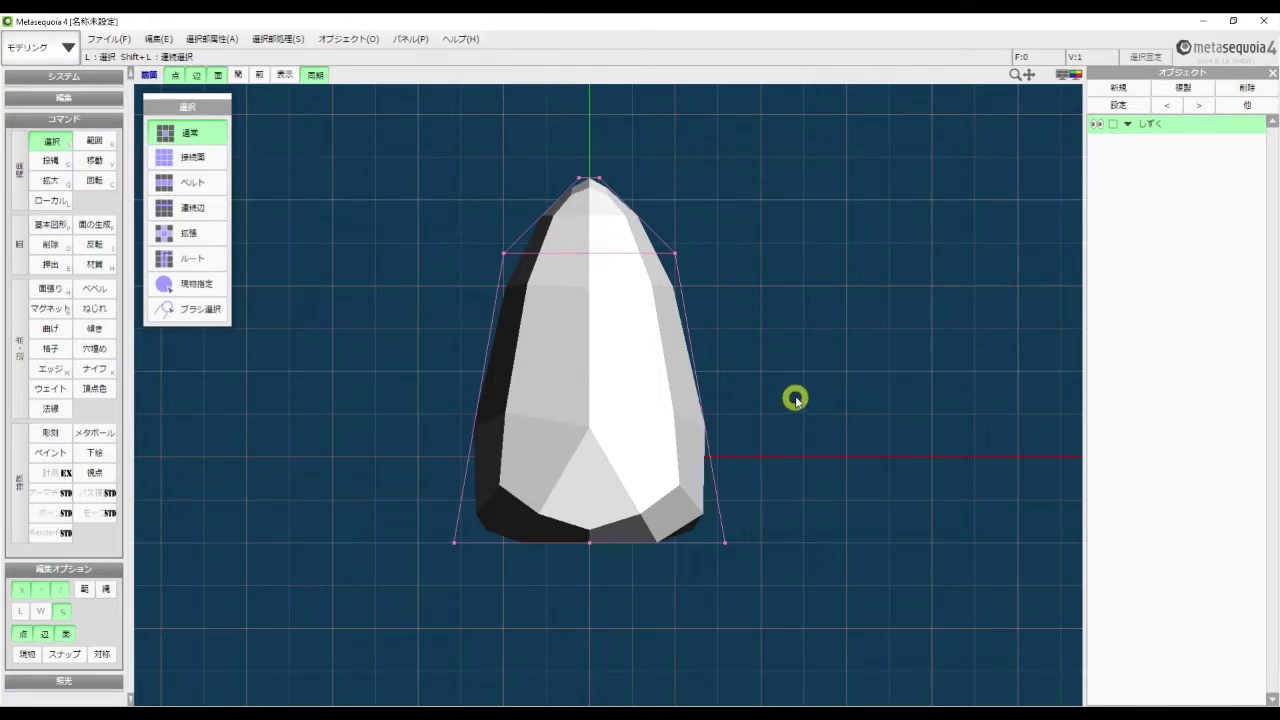
pyautogui.click(94, 161)
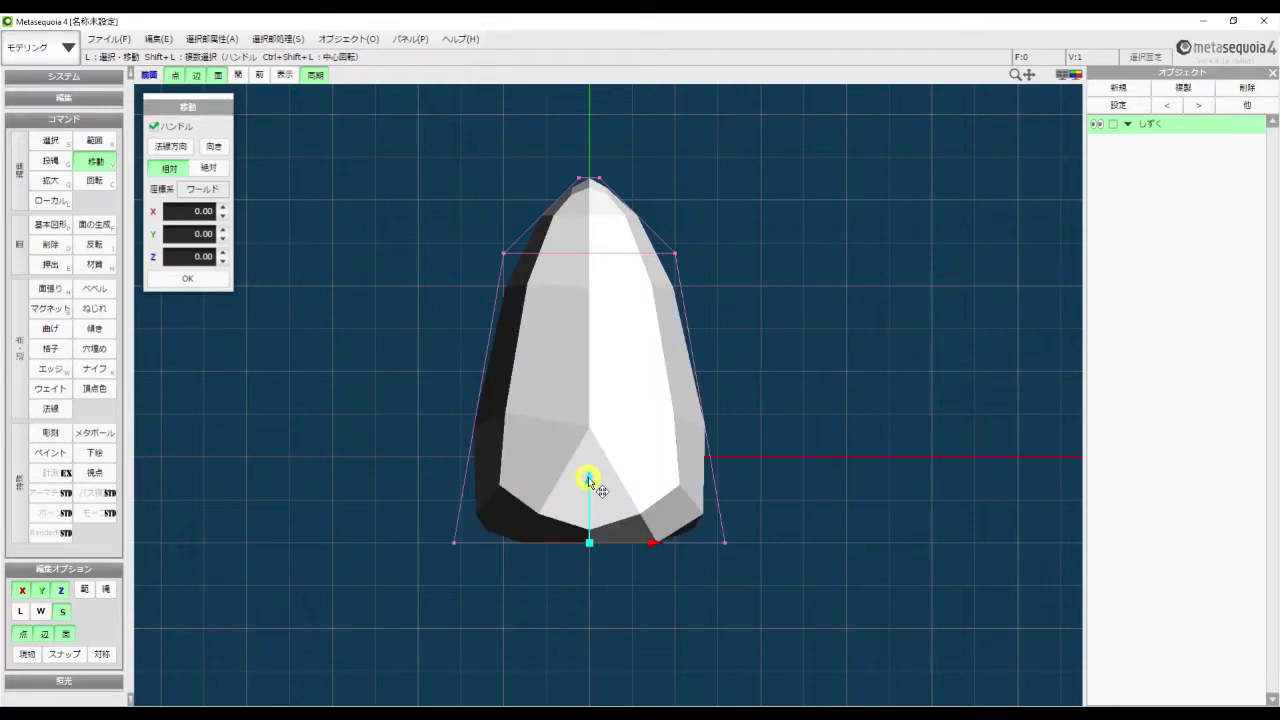
pyautogui.moveTo(590, 483); pyautogui.dragTo(580, 597)
pyautogui.moveTo(581, 607); pyautogui.dragTo(581, 609)
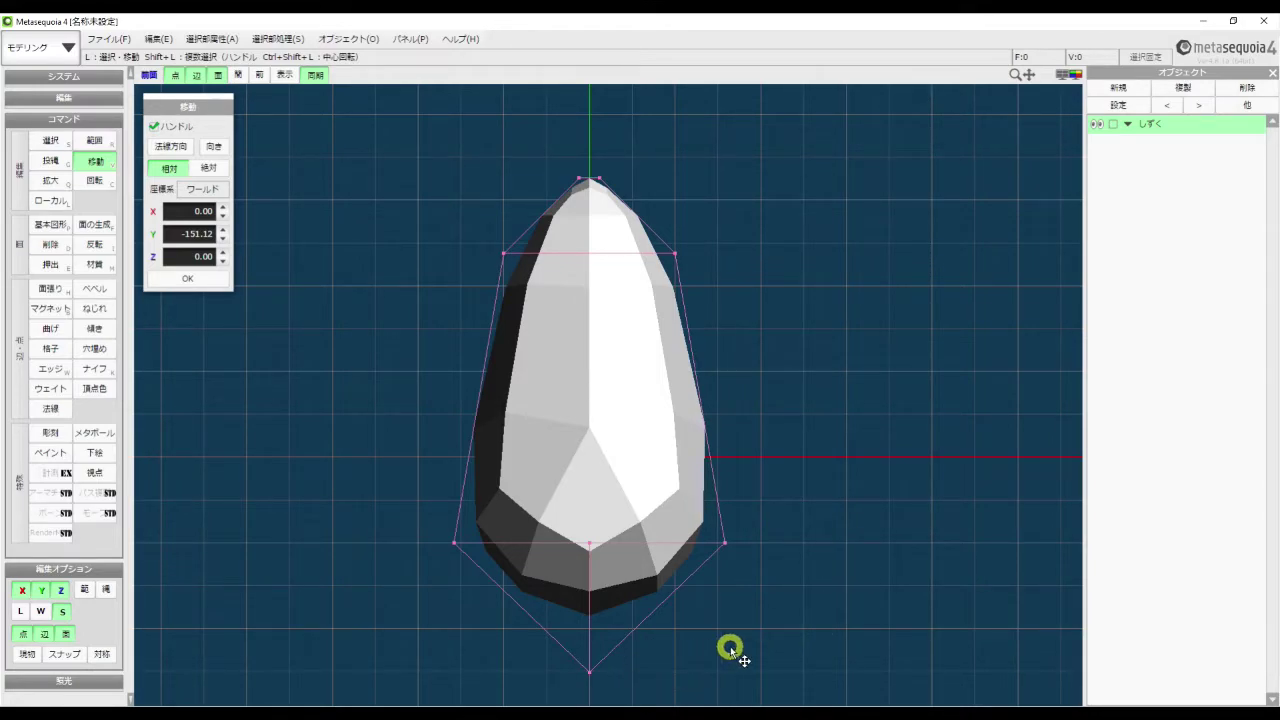
pyautogui.click(590, 674)
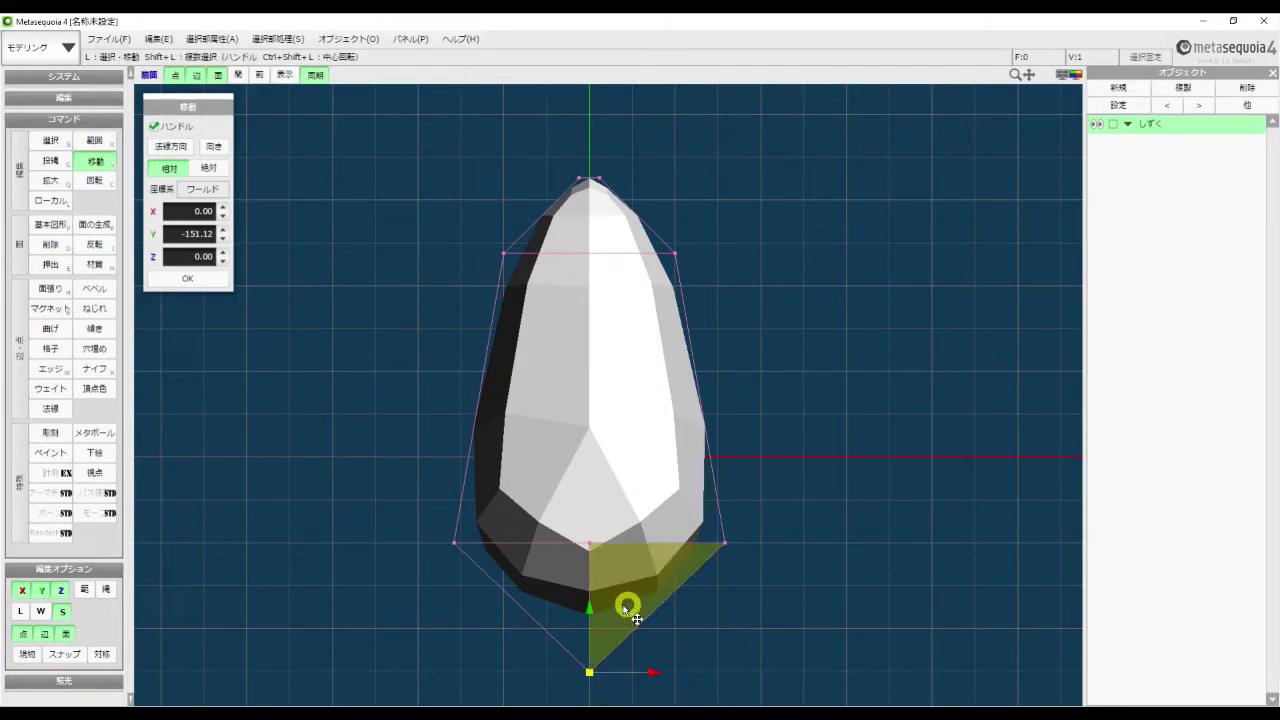
pyautogui.moveTo(590, 607); pyautogui.dragTo(590, 620)
pyautogui.click(740, 630)
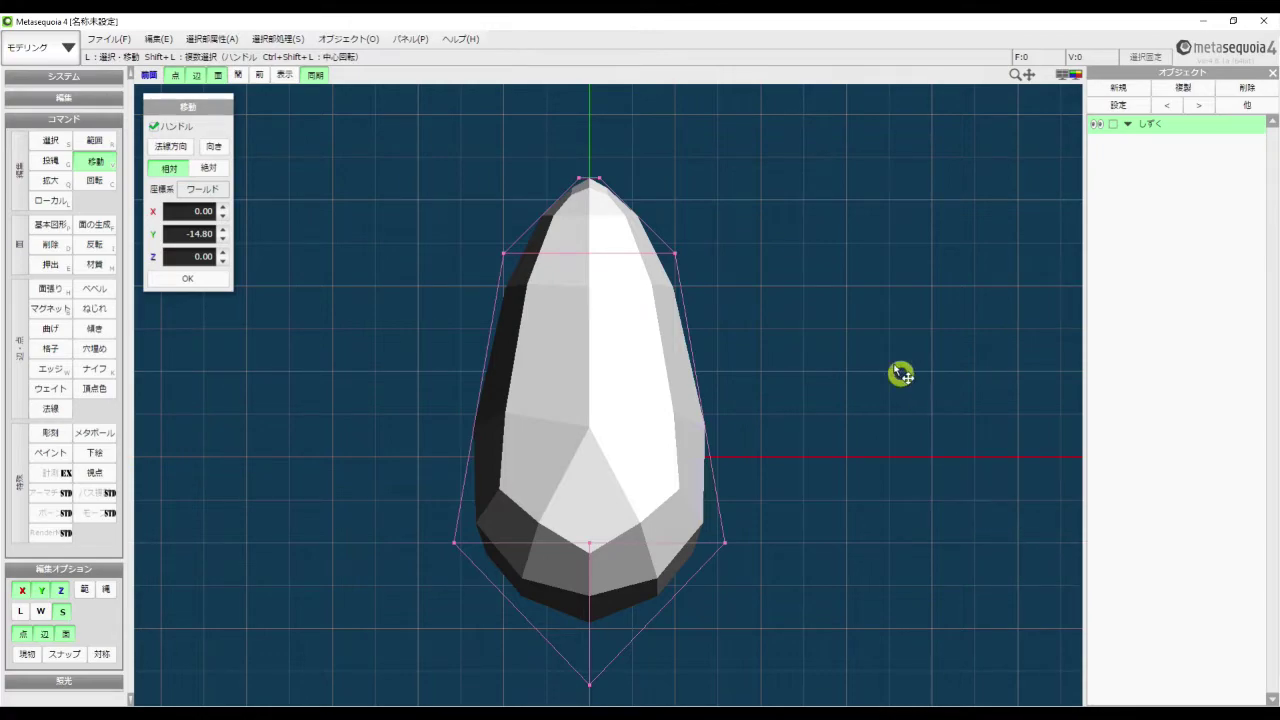
# Return to perspective view, select the ring of four vertices just below the drop's tip and scale it to 0.86
pyautogui.click(52, 141)
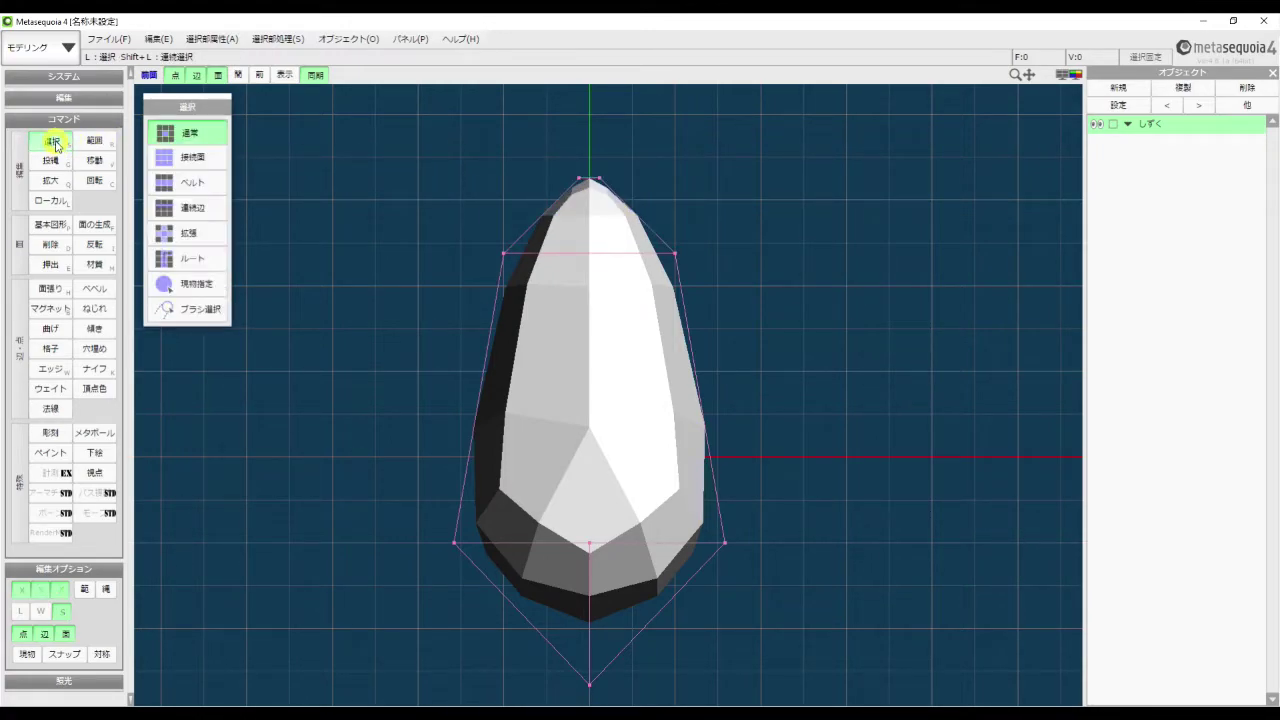
pyautogui.click(1066, 78)
pyautogui.click(1071, 93)
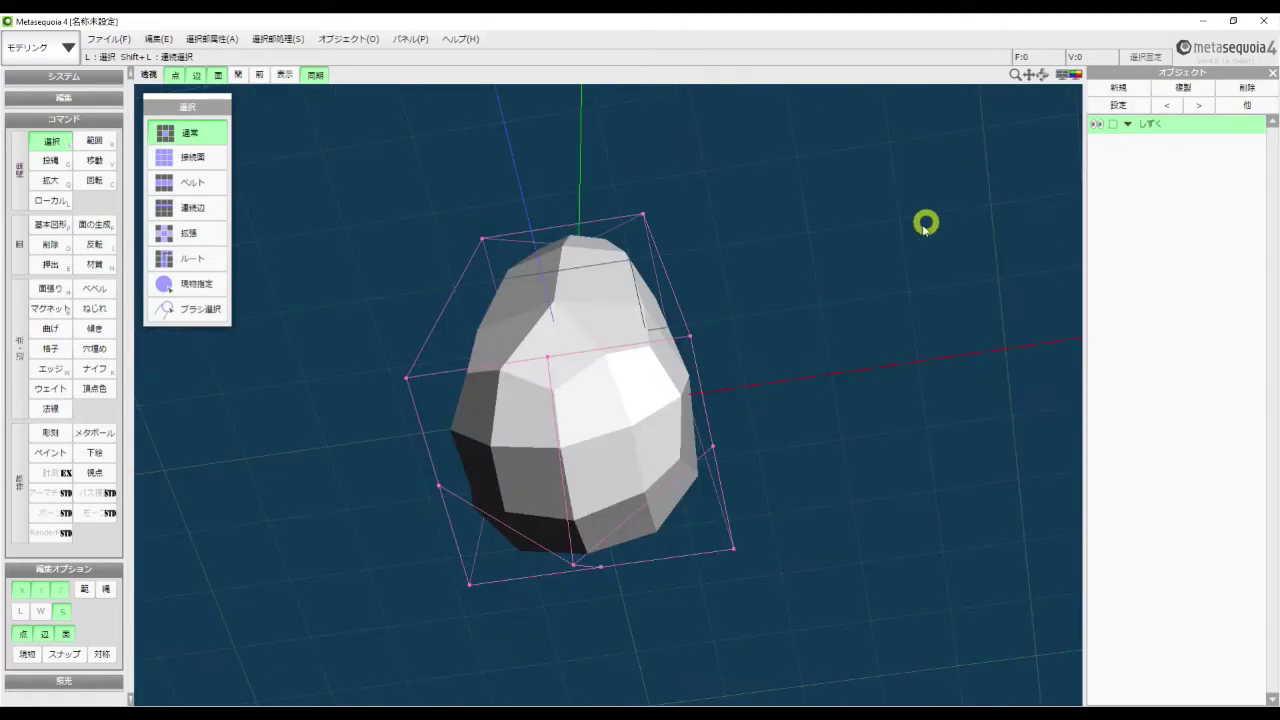
pyautogui.moveTo(922, 224); pyautogui.dragTo(923, 286, button='right')
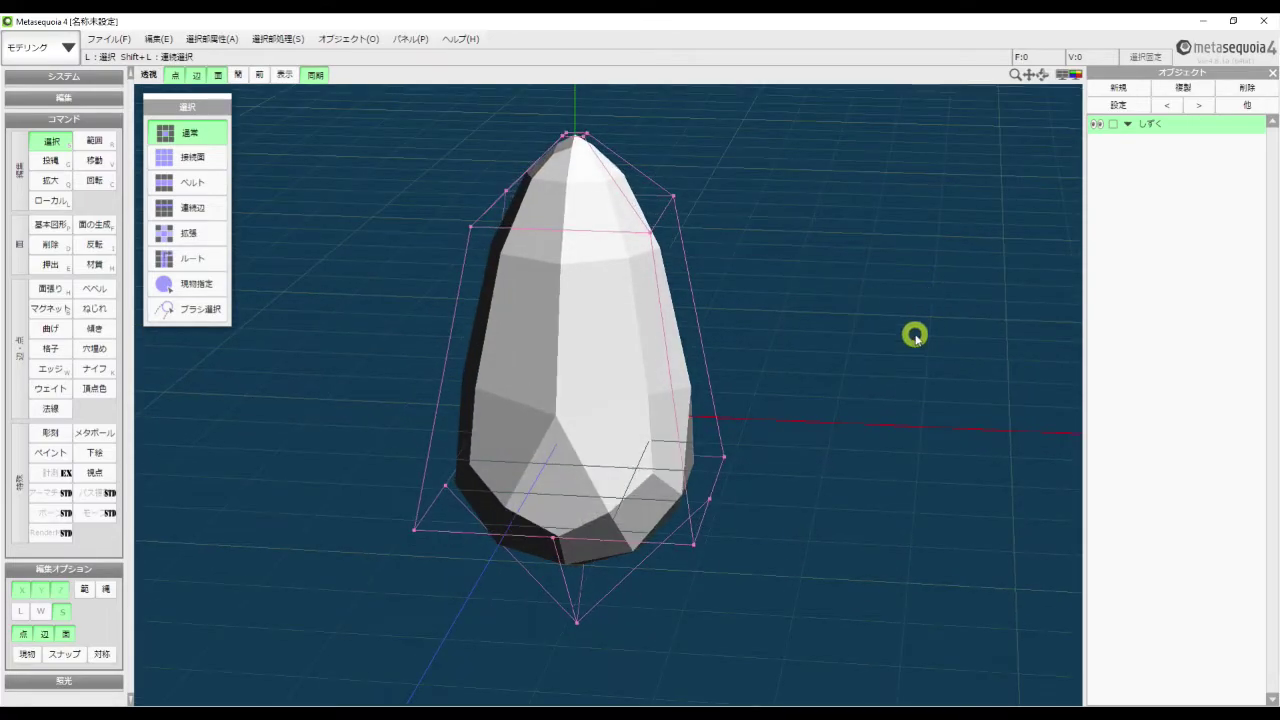
pyautogui.moveTo(915, 337)
pyautogui.mouseDown(button='right')
pyautogui.moveTo(903, 323)
pyautogui.moveTo(923, 322)
pyautogui.mouseUp(button='right')
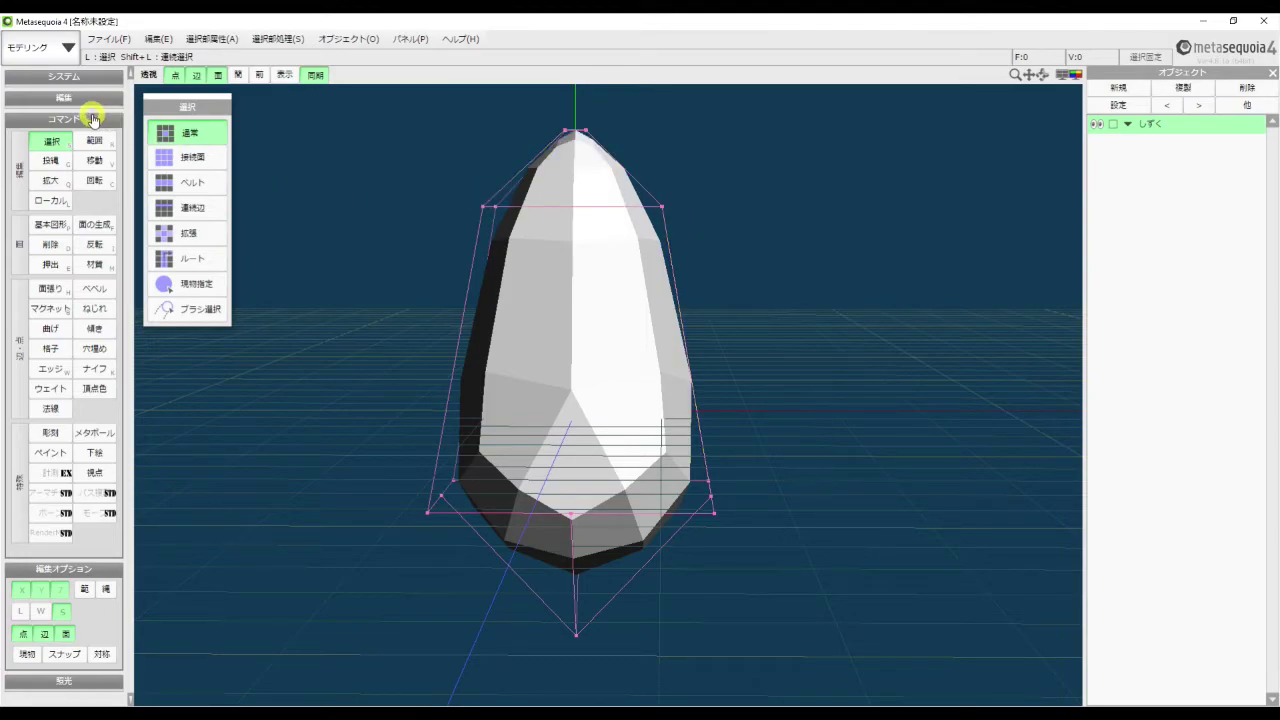
pyautogui.click(94, 141)
pyautogui.moveTo(457, 191); pyautogui.dragTo(698, 235)
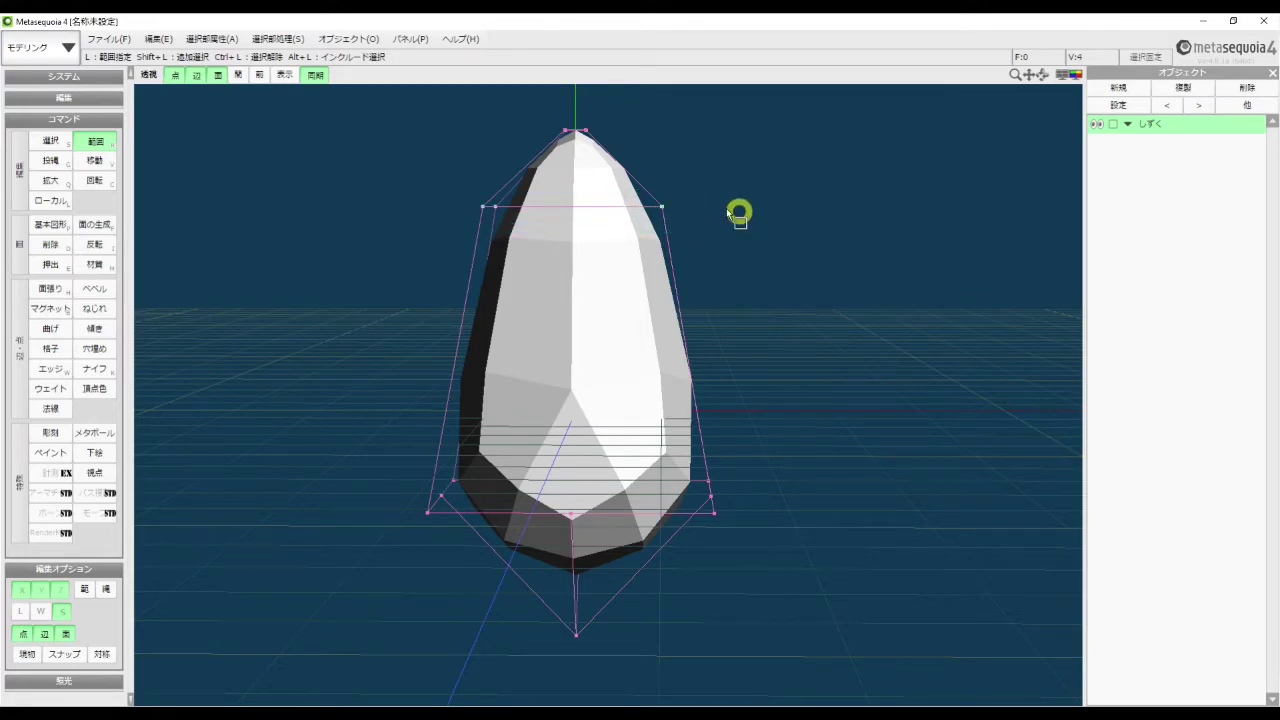
pyautogui.click(67, 185)
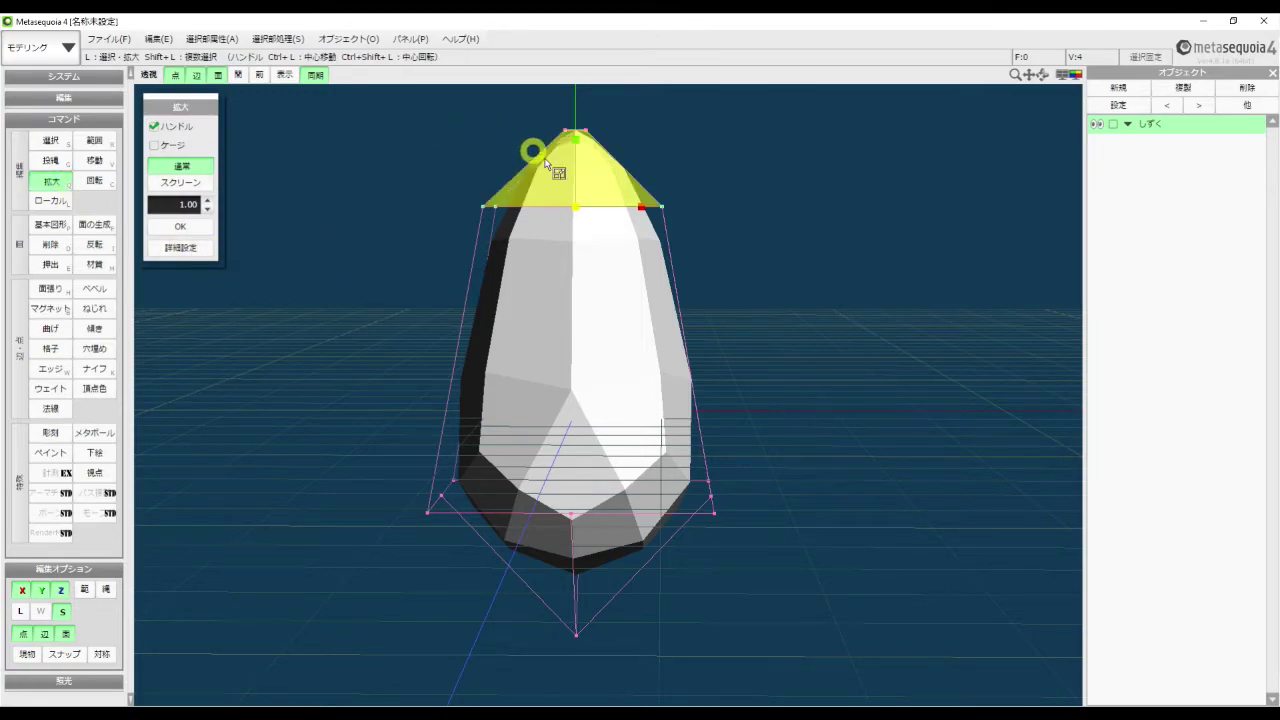
pyautogui.moveTo(575, 207); pyautogui.dragTo(551, 205)
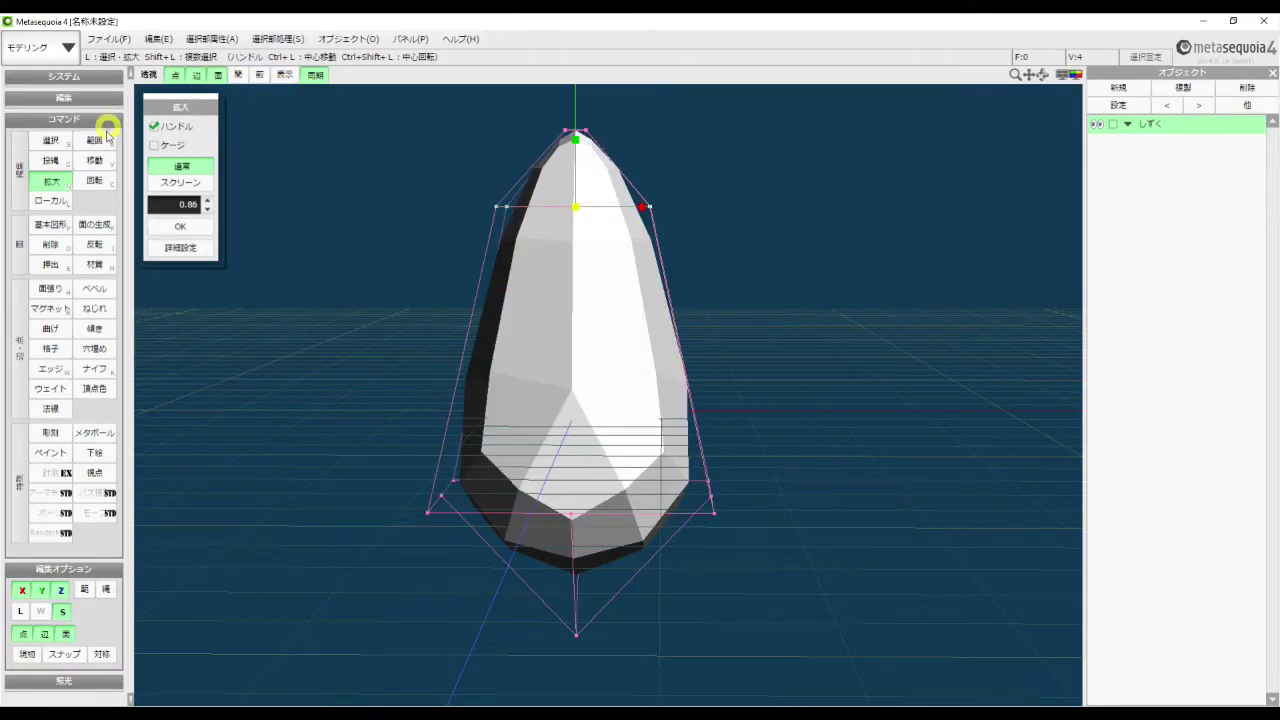
# Lower the selected ring of four vertices below the tip along Y by about 18.5
pyautogui.click(95, 161)
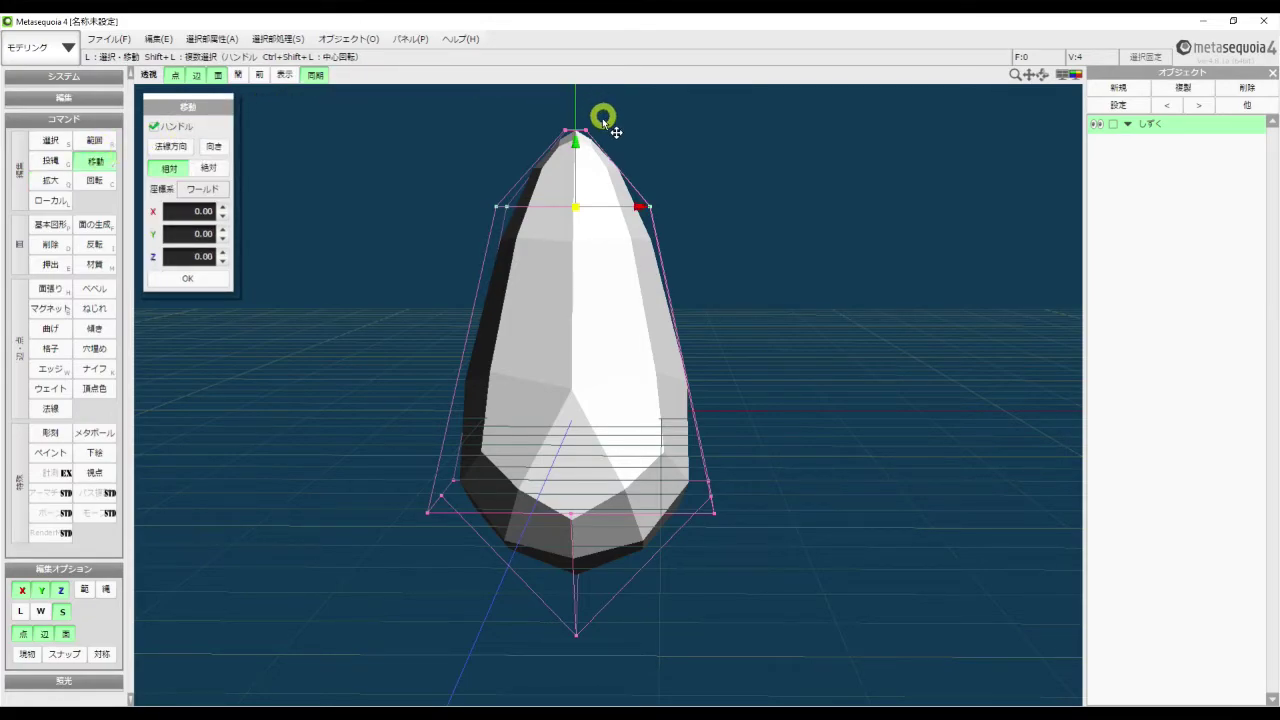
pyautogui.moveTo(576, 147); pyautogui.dragTo(577, 161)
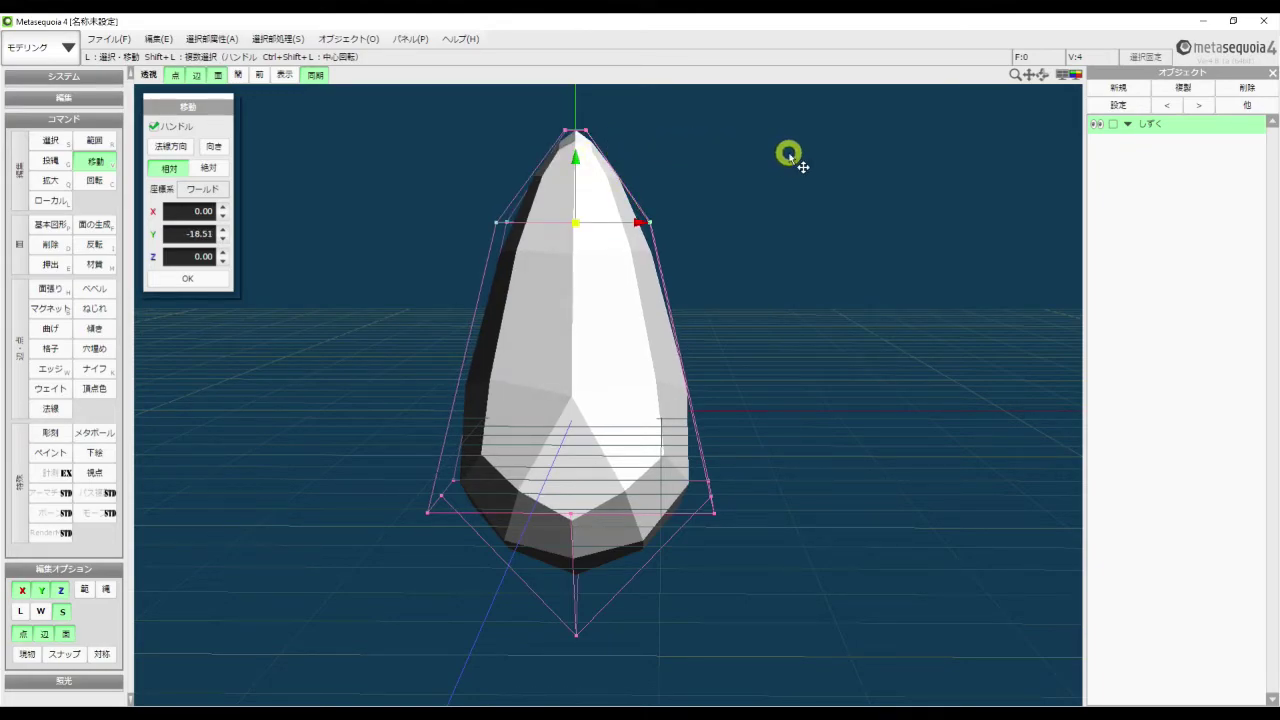
pyautogui.moveTo(874, 191); pyautogui.dragTo(859, 212, button='right')
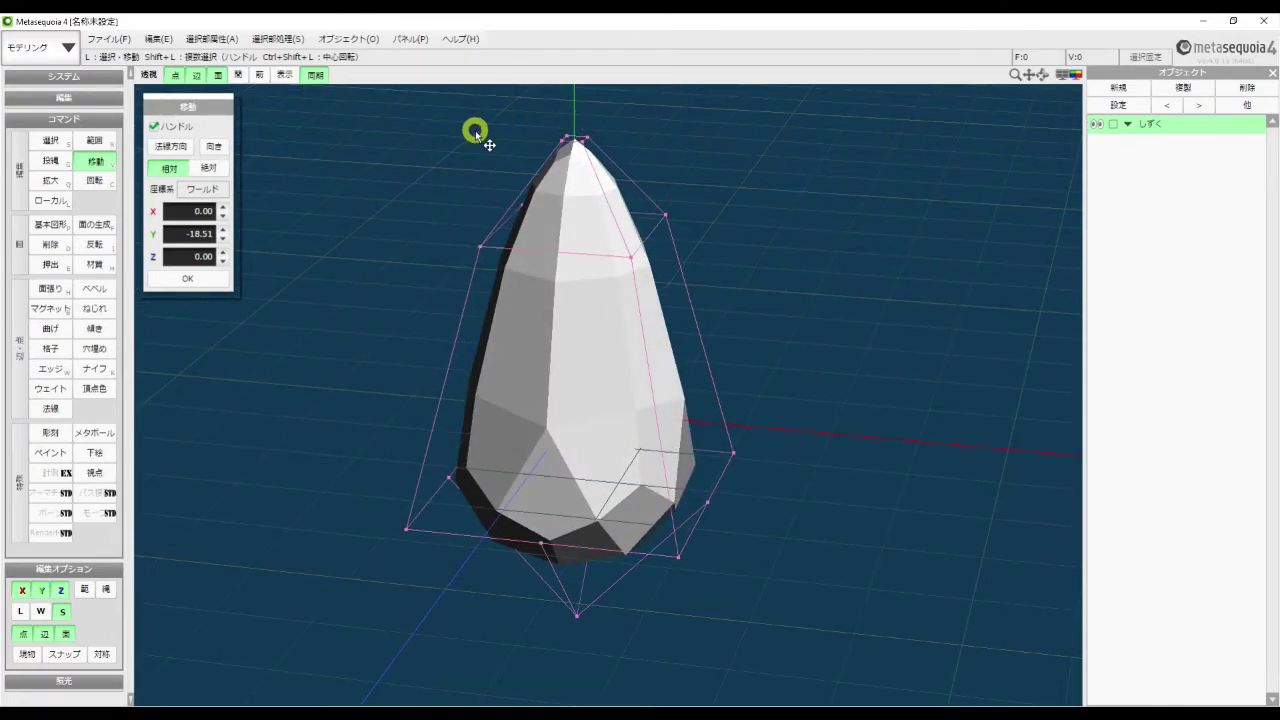
# Hide the vertices, edges, ZX-plane grid and X/Y/Z axes and examine the bare faceted drop from different sides
pyautogui.moveTo(466, 129); pyautogui.dragTo(457, 152, button='right')
pyautogui.moveTo(457, 152)
pyautogui.mouseDown(button='middle')
pyautogui.moveTo(468, 185)
pyautogui.moveTo(477, 163)
pyautogui.mouseUp(button='middle')
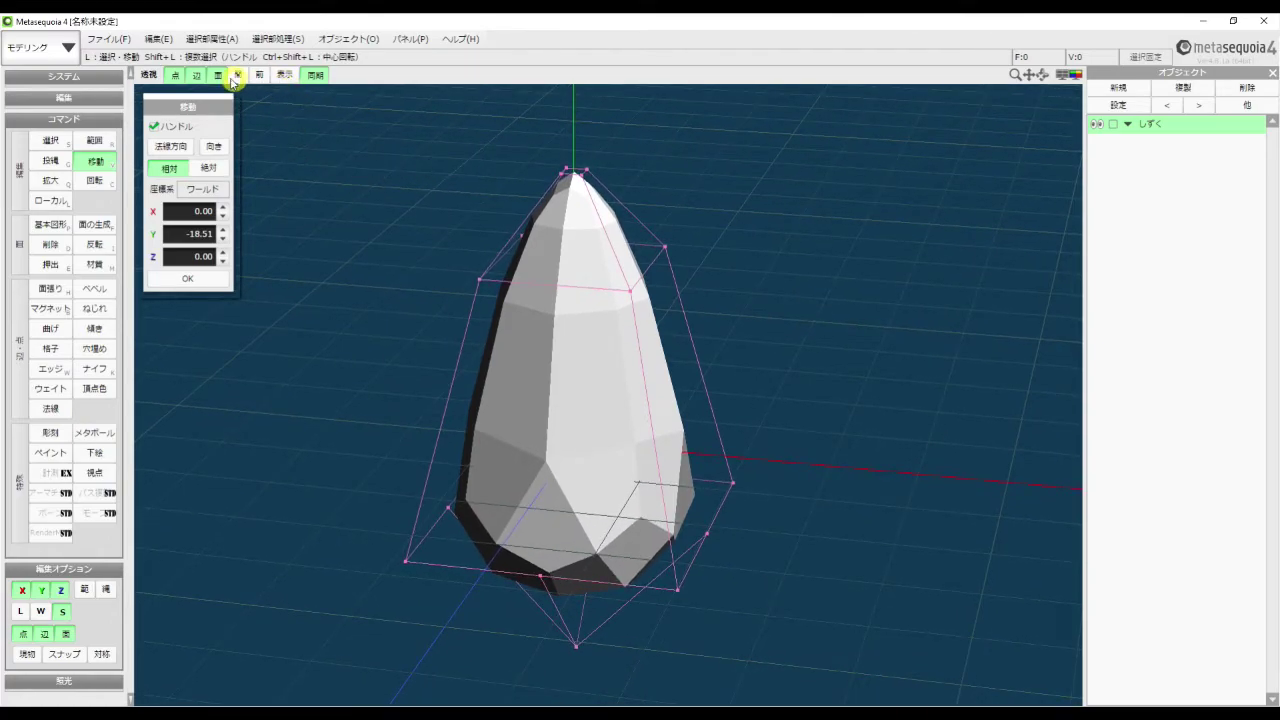
pyautogui.click(178, 78)
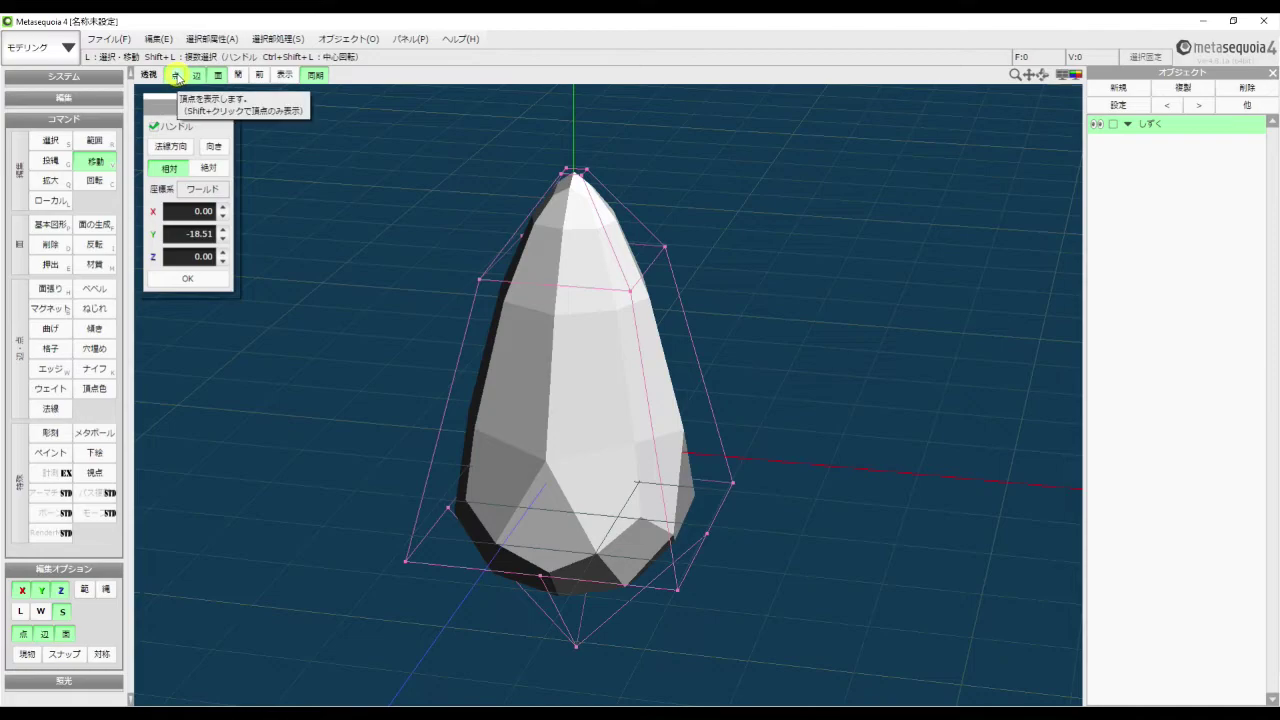
pyautogui.click(196, 75)
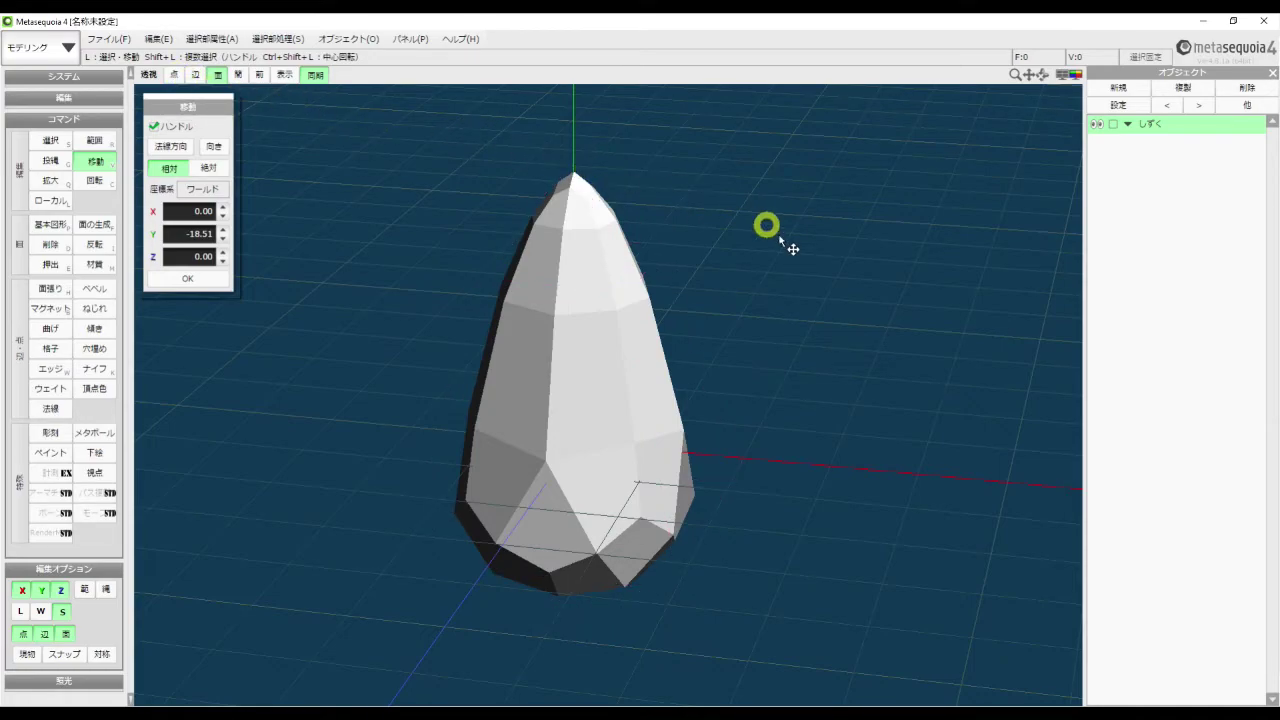
pyautogui.moveTo(823, 320); pyautogui.dragTo(814, 313, button='right')
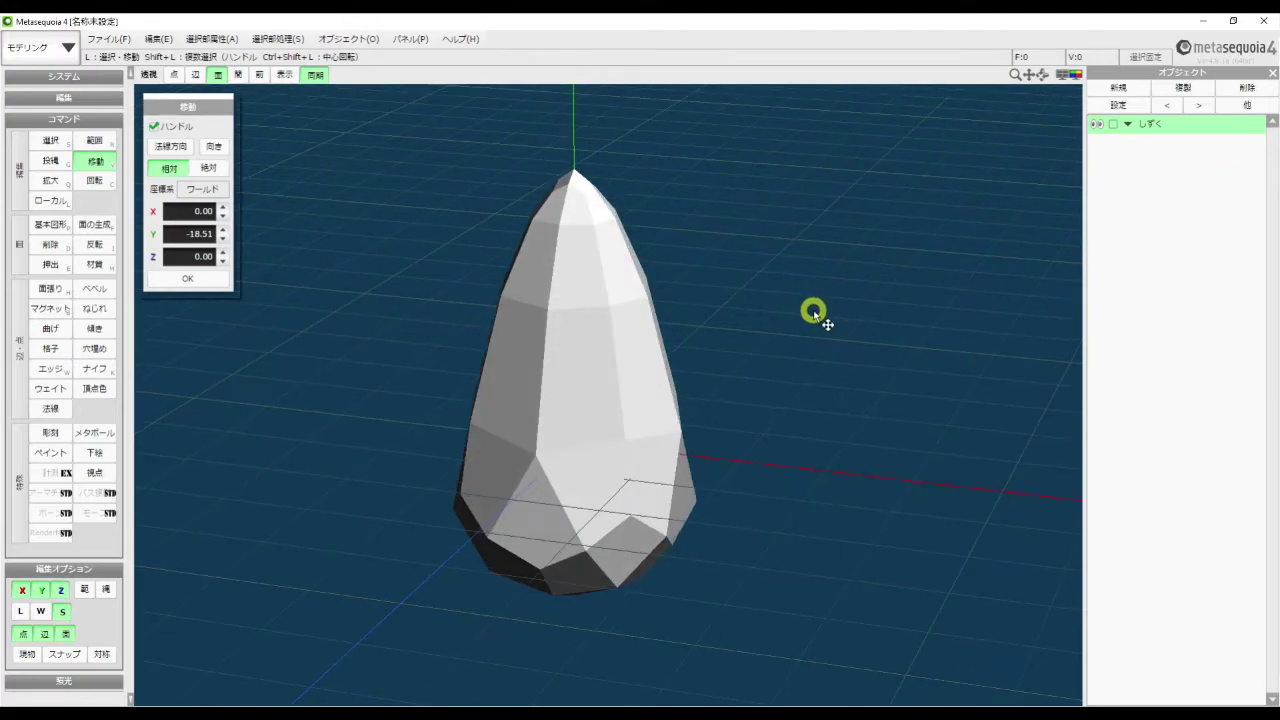
pyautogui.click(283, 75)
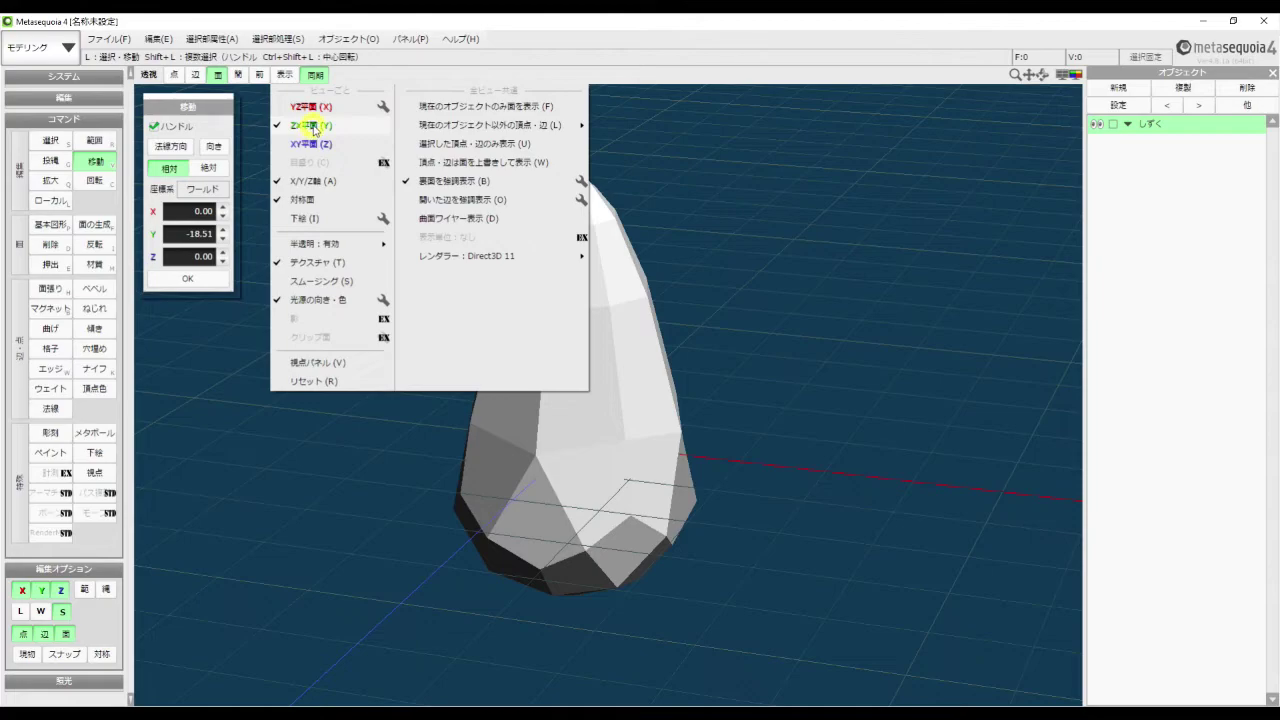
pyautogui.click(311, 126)
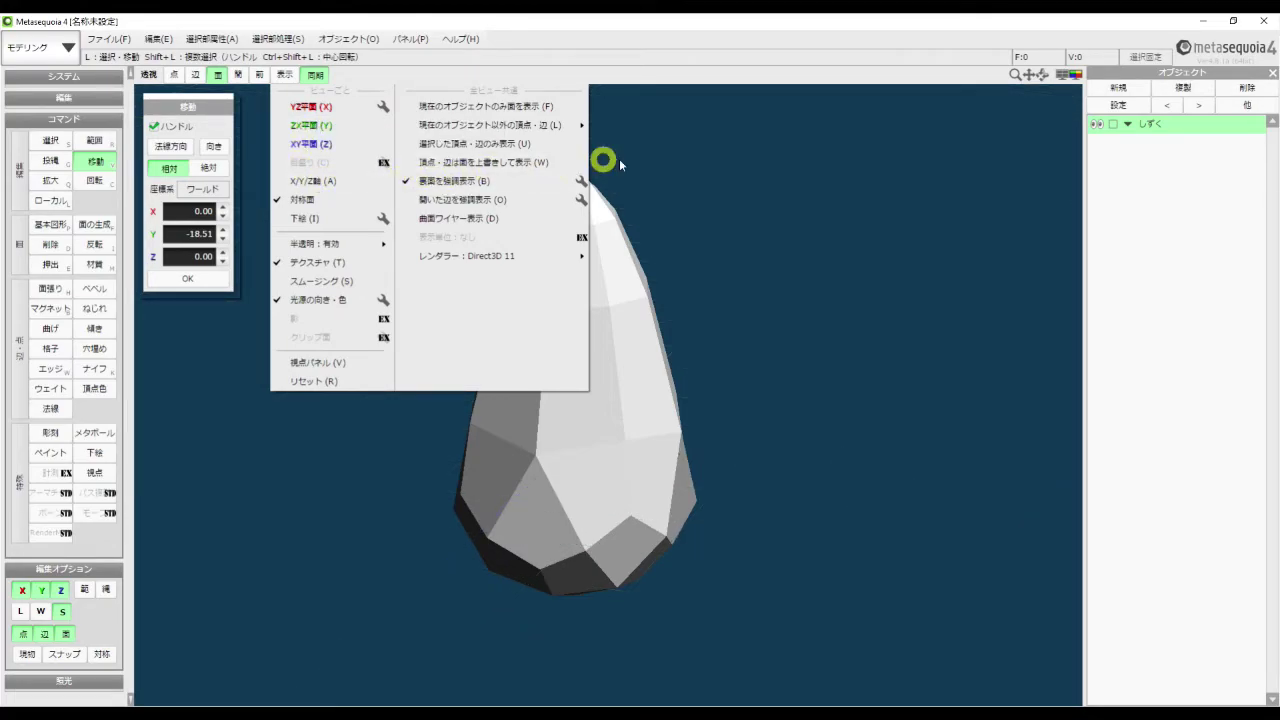
pyautogui.click(729, 171)
pyautogui.moveTo(860, 287); pyautogui.dragTo(891, 340, button='right')
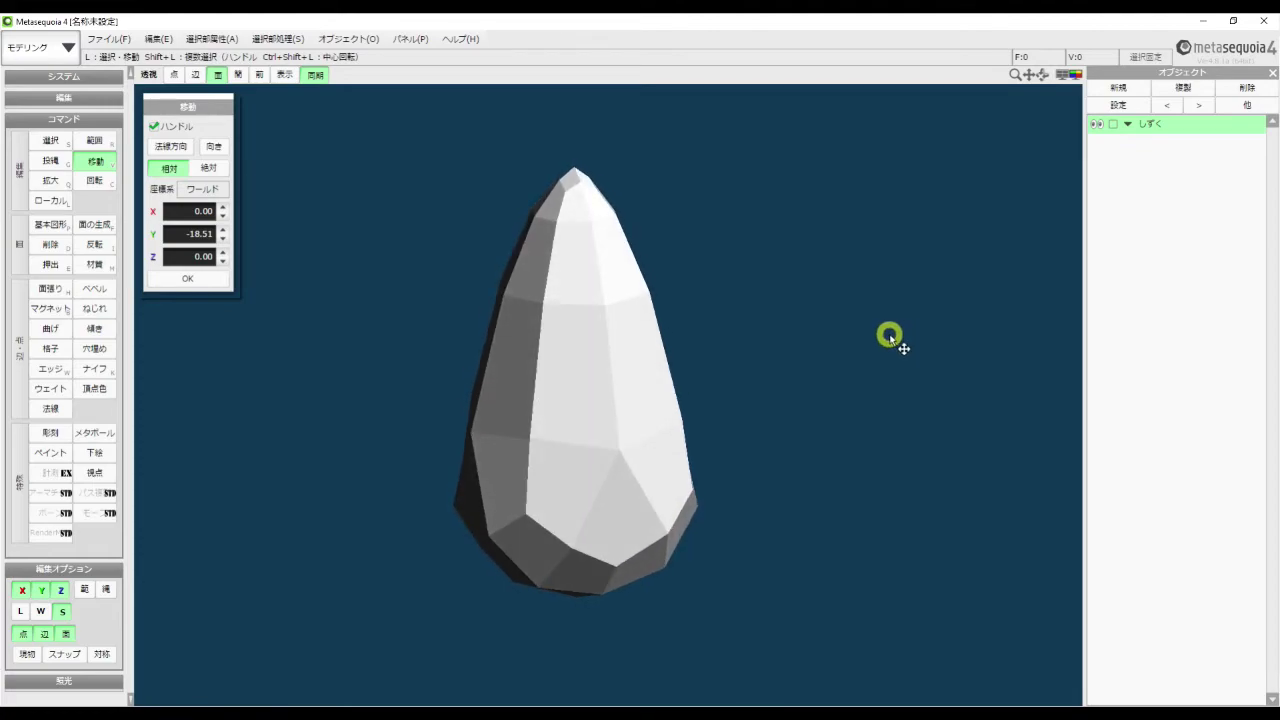
# Show the ZX-plane grid, X/Y/Z axes, edges and vertices again and examine the drop with its control cage
pyautogui.click(285, 75)
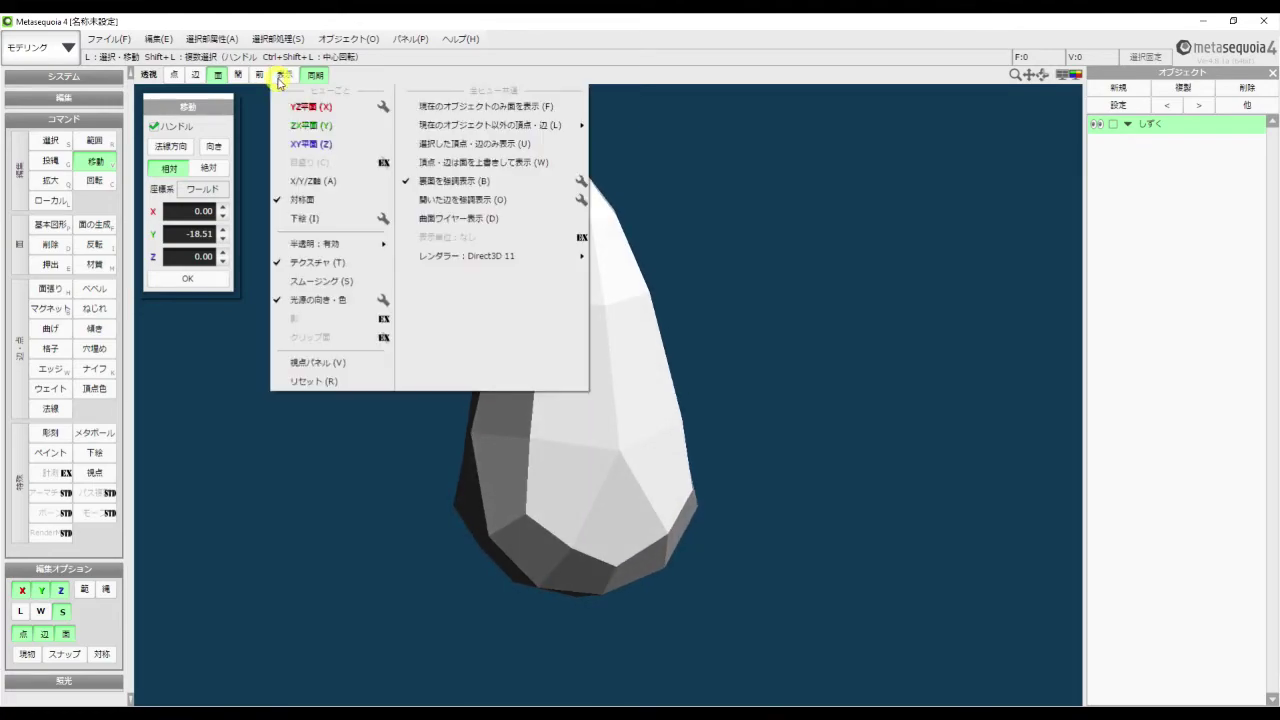
pyautogui.click(298, 124)
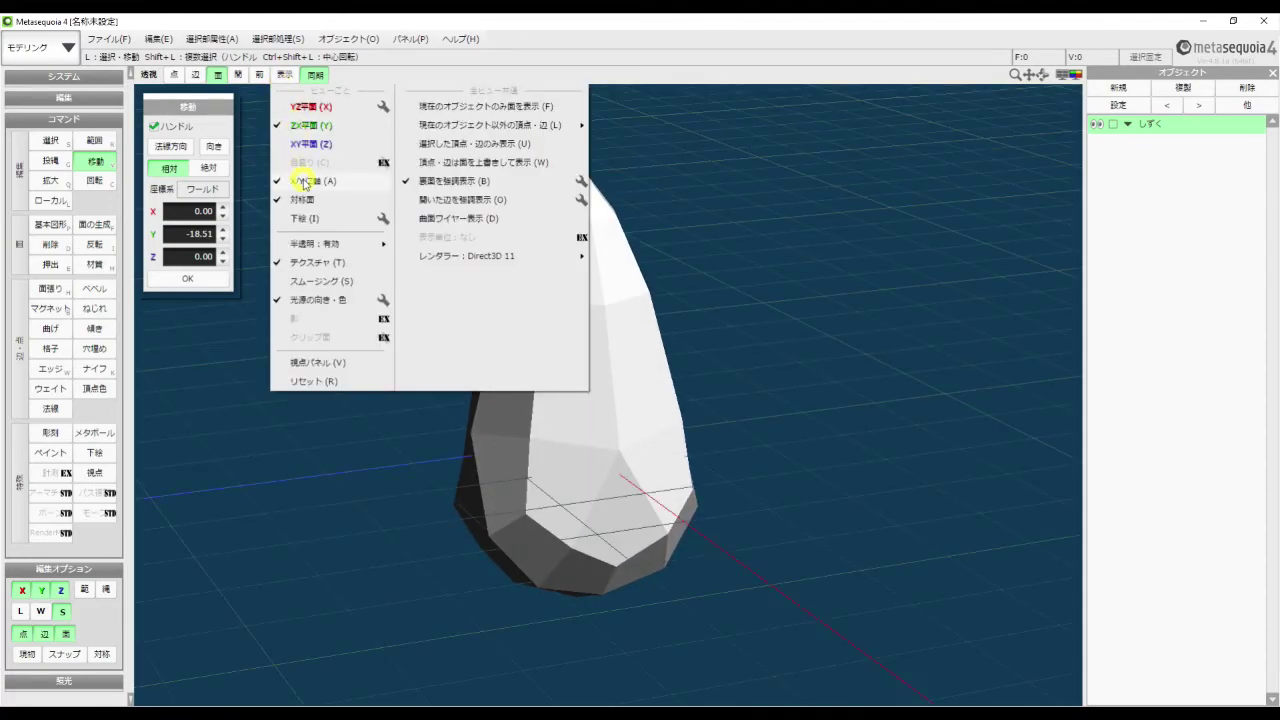
pyautogui.click(688, 155)
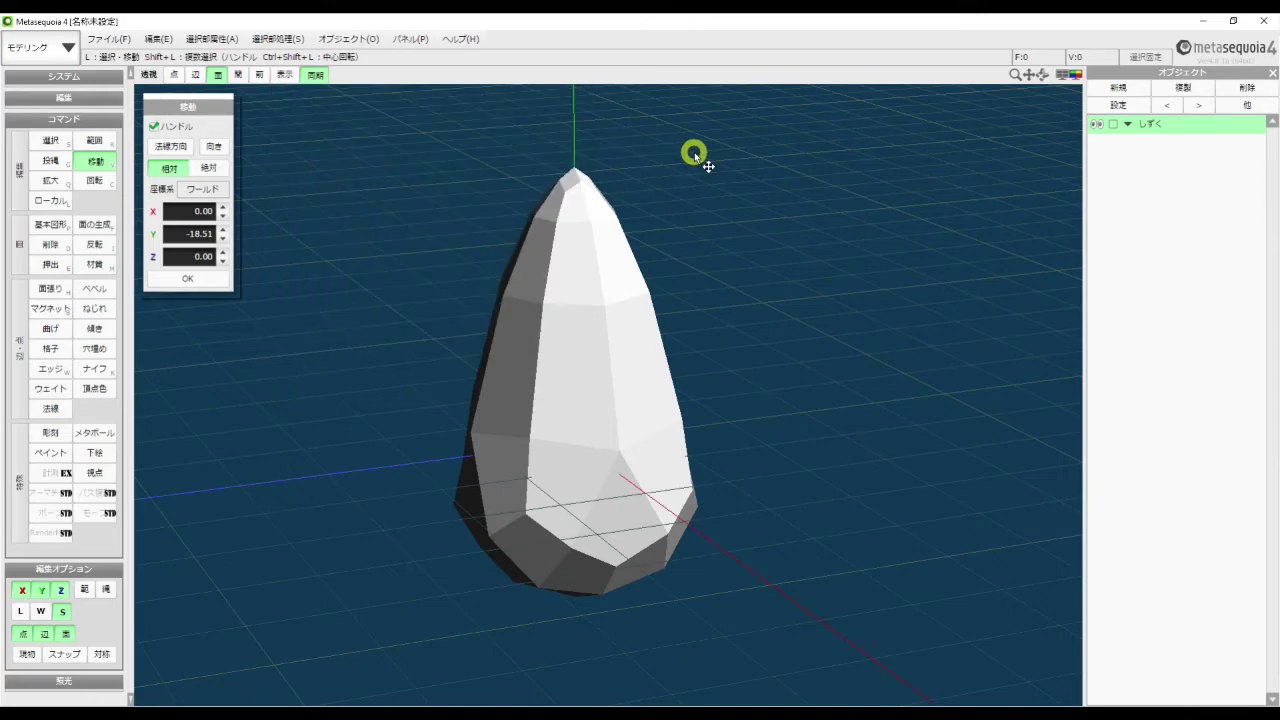
pyautogui.click(192, 76)
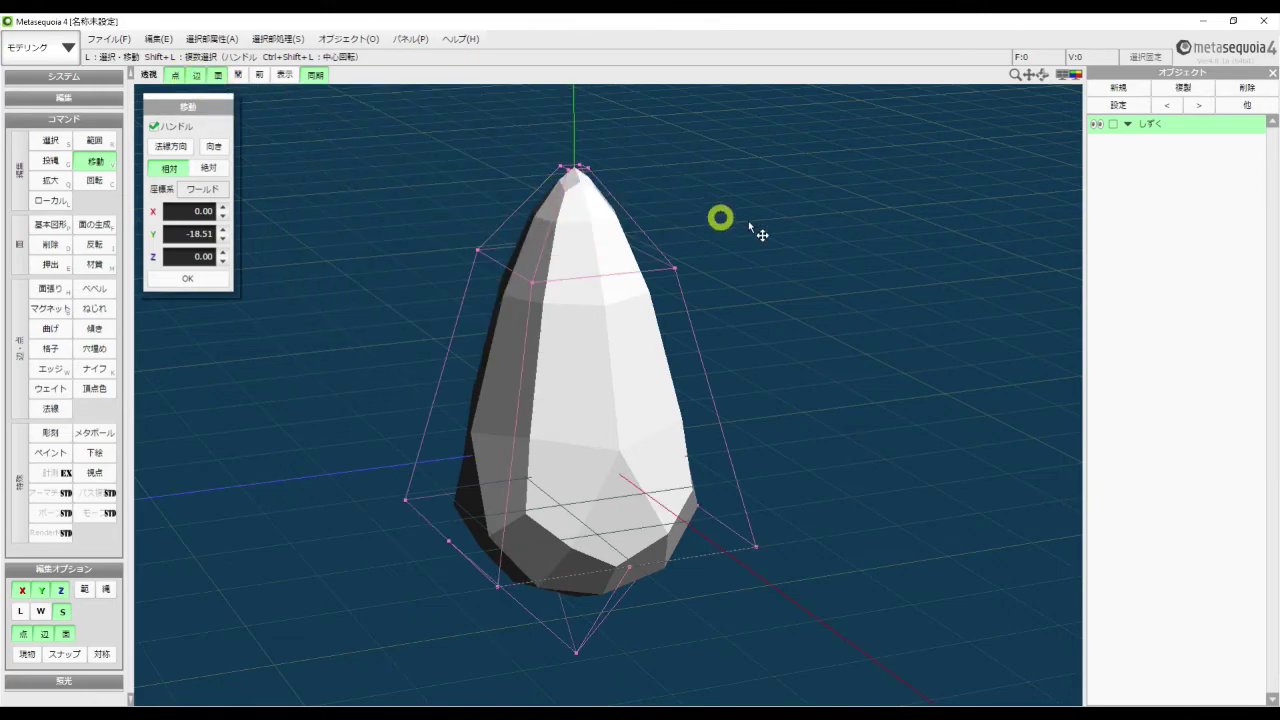
pyautogui.moveTo(864, 287); pyautogui.dragTo(901, 288, button='right')
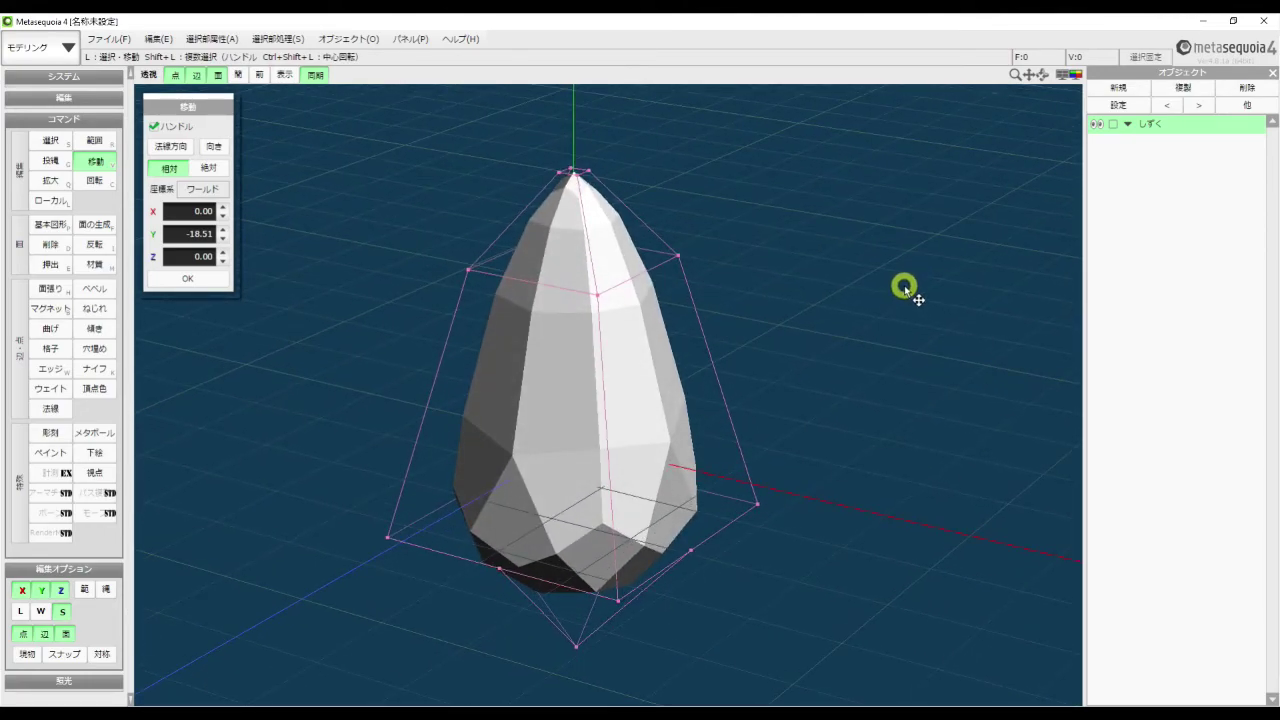
pyautogui.moveTo(846, 349); pyautogui.dragTo(892, 320, button='right')
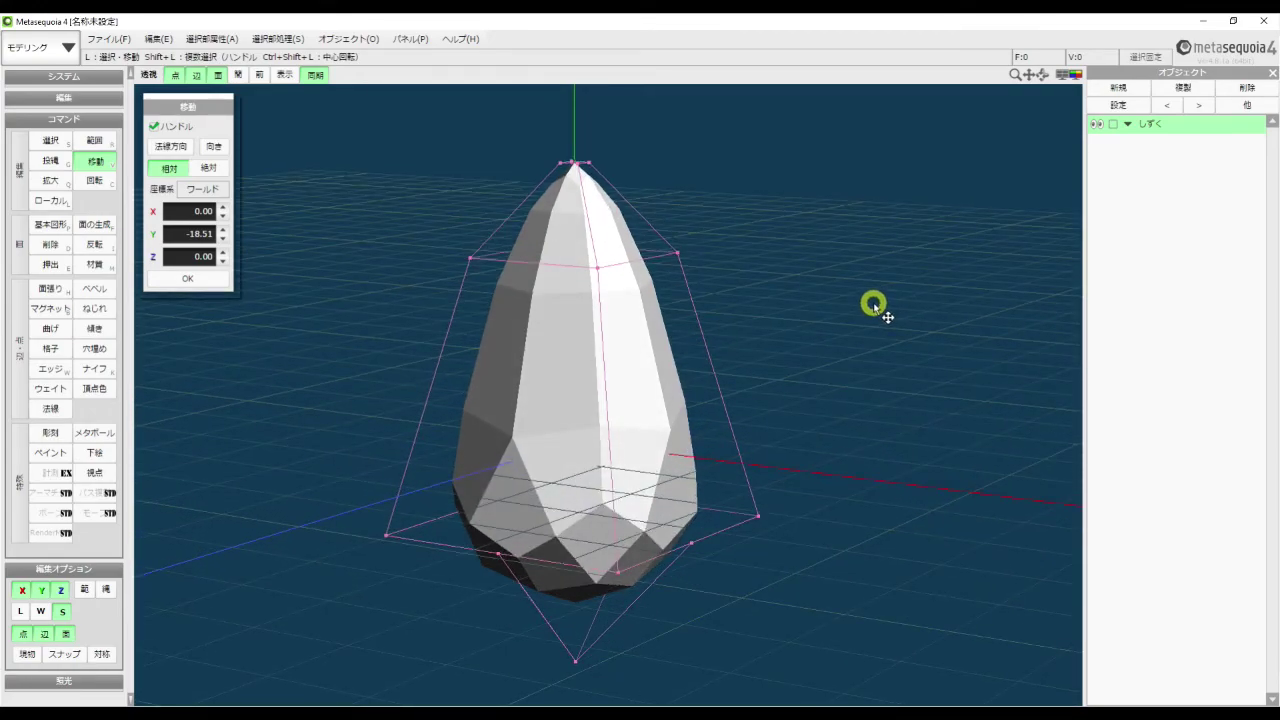
pyautogui.moveTo(870, 302); pyautogui.dragTo(877, 305, button='right')
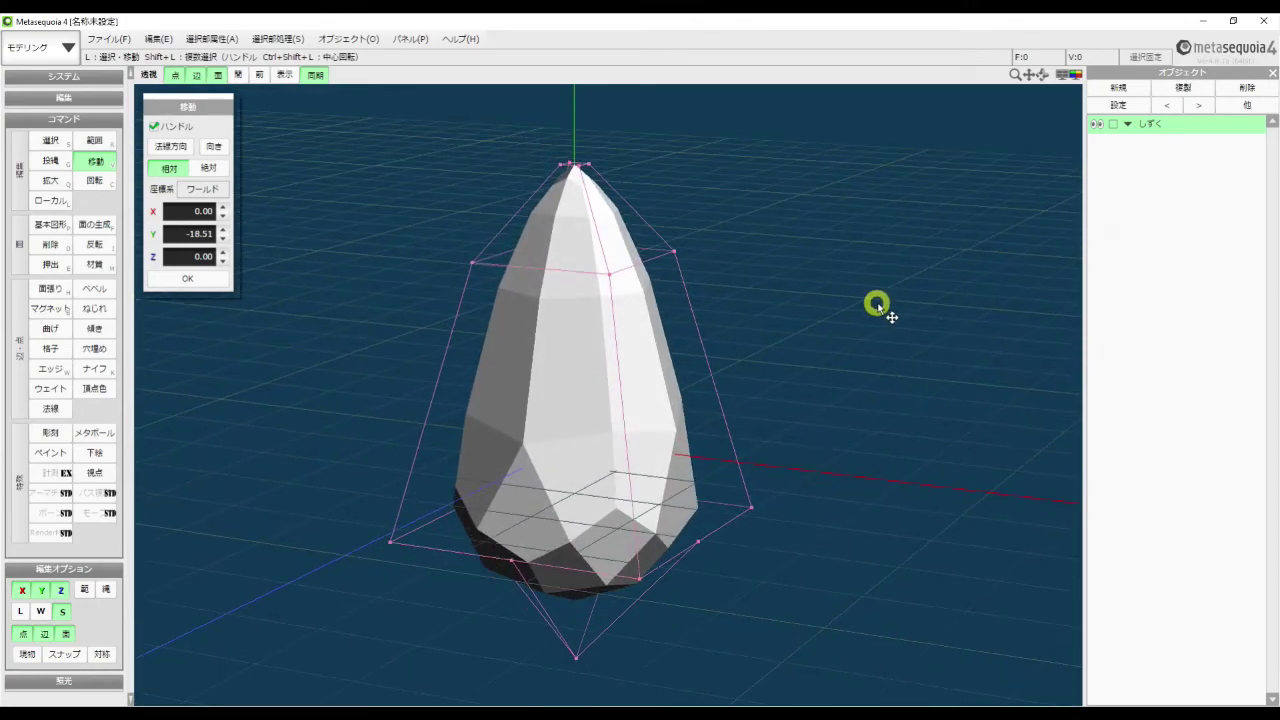